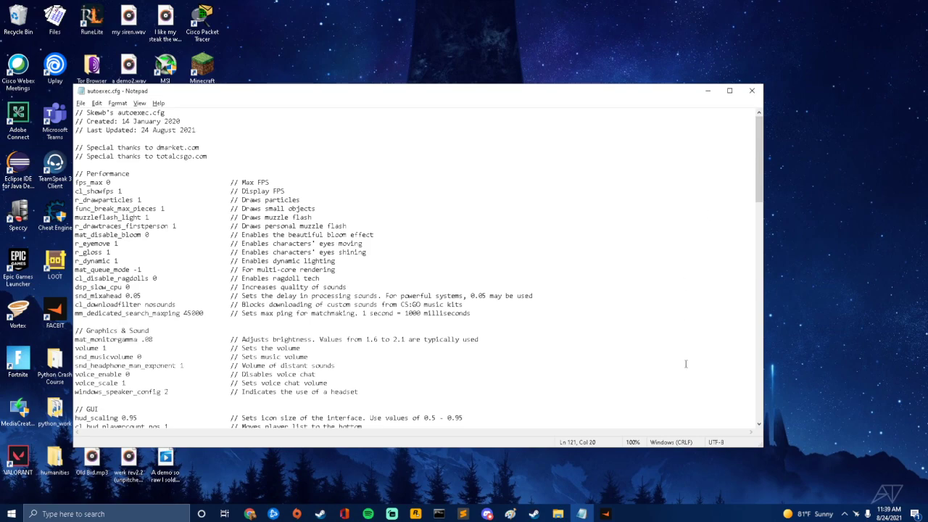
# - Switch to File Explorer and open the Steam folder inside Program Files (x86) on Local Disk (C:)
pyautogui.click(558, 513)
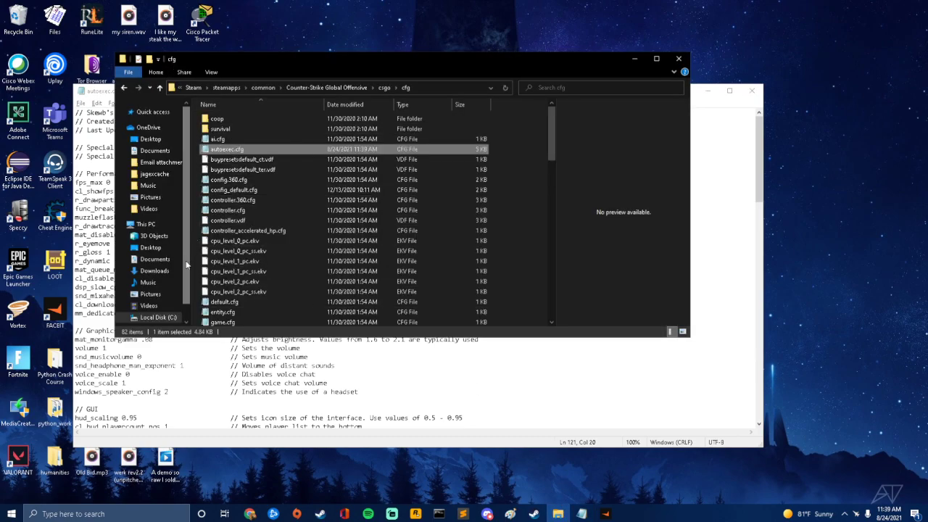
pyautogui.scroll(-1, 184, 288)
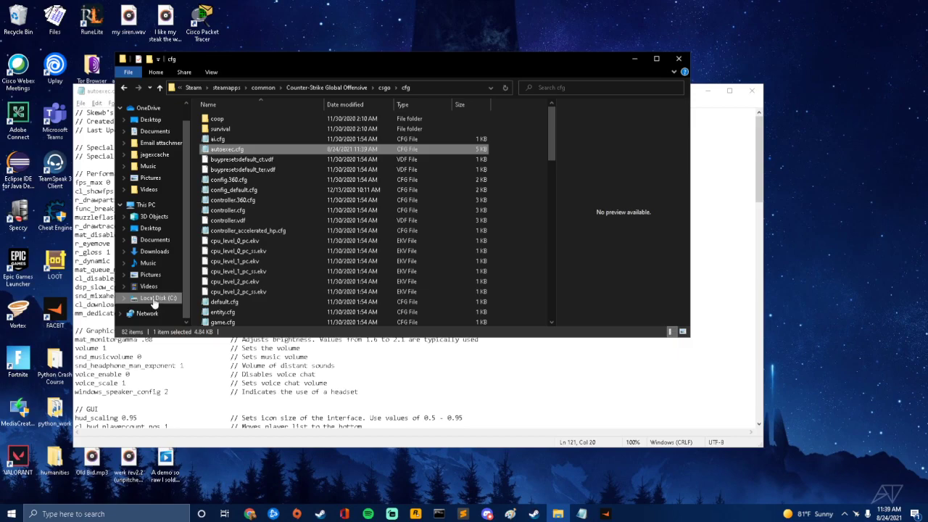
pyautogui.click(154, 300)
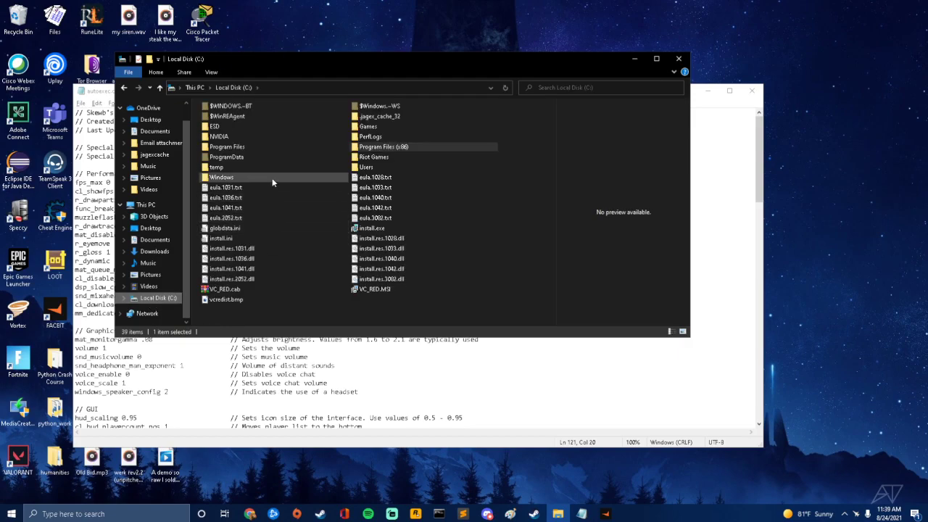
pyautogui.doubleClick(407, 147)
pyautogui.scroll(-3, 275, 261)
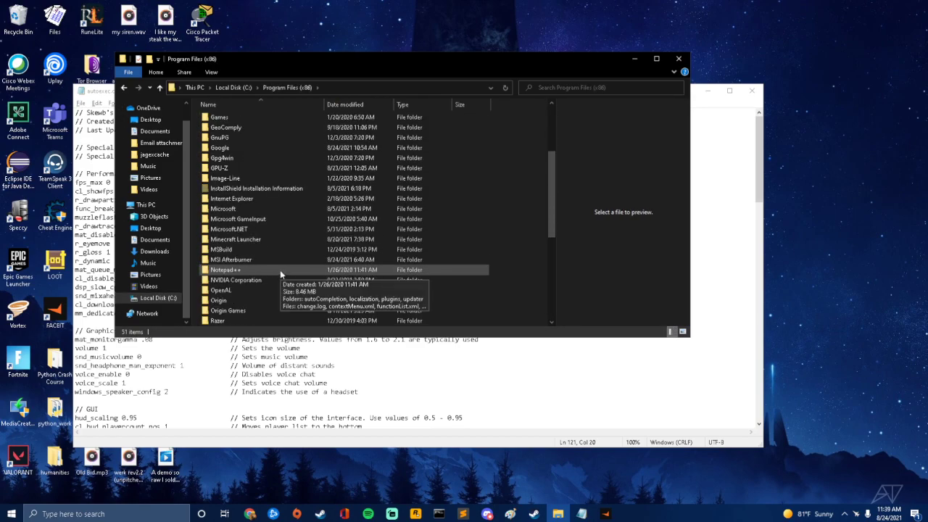
pyautogui.scroll(-4, 279, 269)
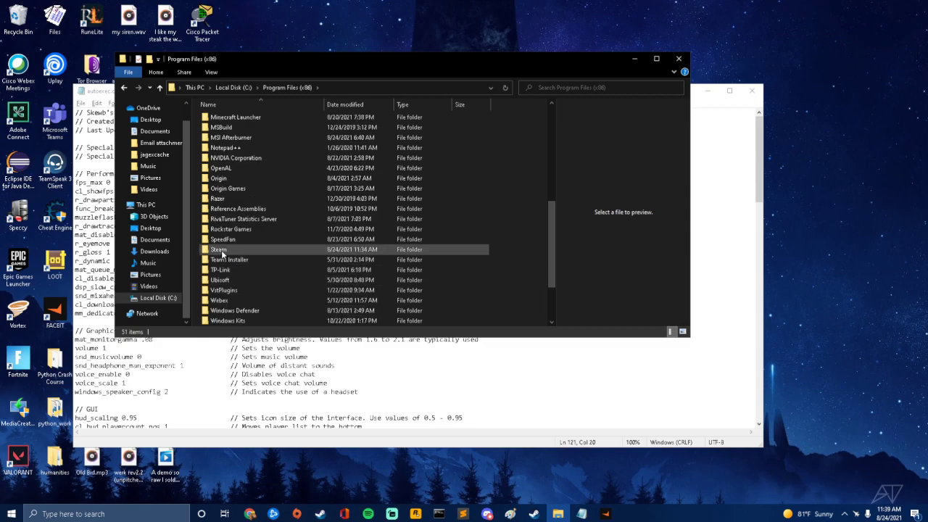
pyautogui.doubleClick(223, 251)
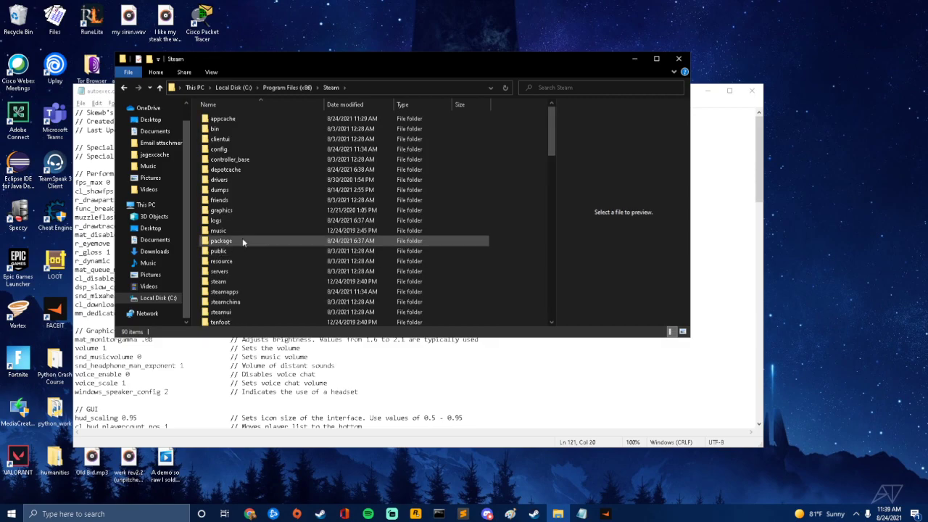
# - Go from the Steam folder through steamapps, common, Counter-Strike Global Offensive and csgo into the cfg folder
pyautogui.scroll(-3, 262, 290)
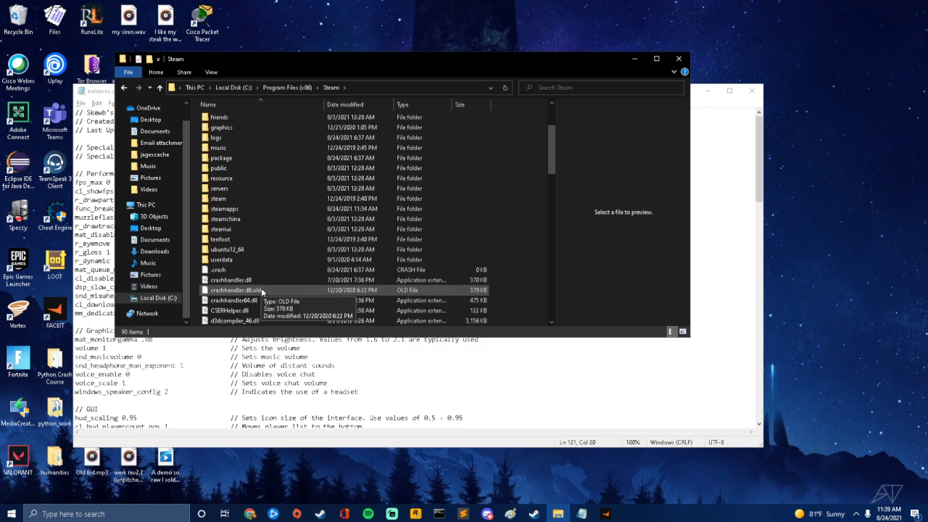
pyautogui.doubleClick(219, 211)
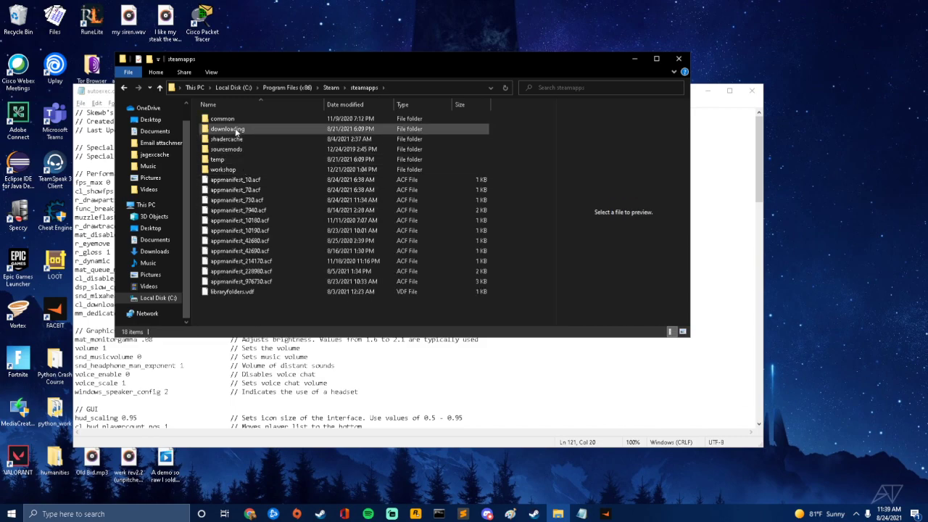
pyautogui.doubleClick(234, 121)
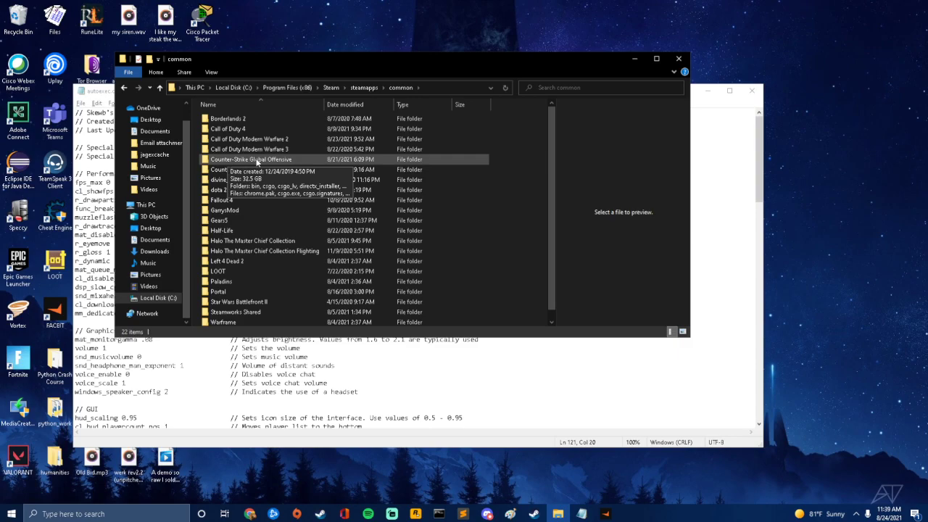
pyautogui.doubleClick(256, 161)
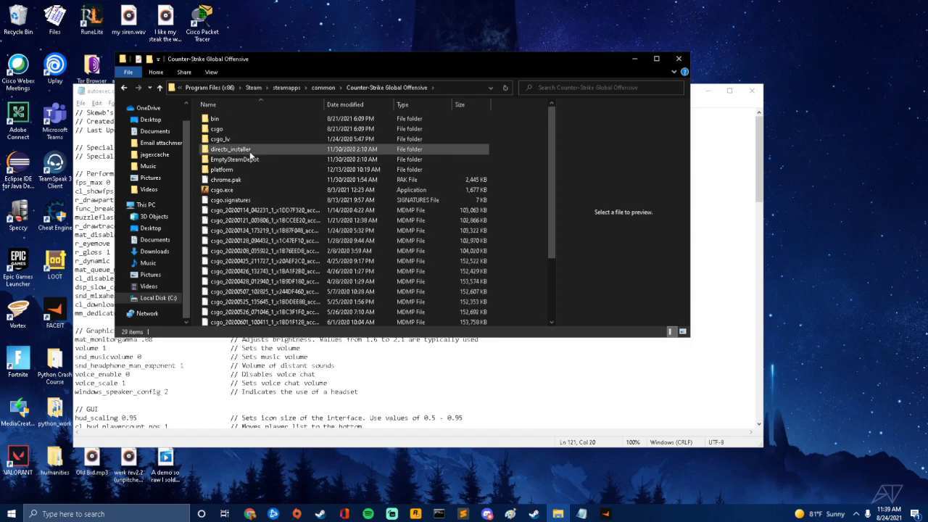
pyautogui.doubleClick(230, 131)
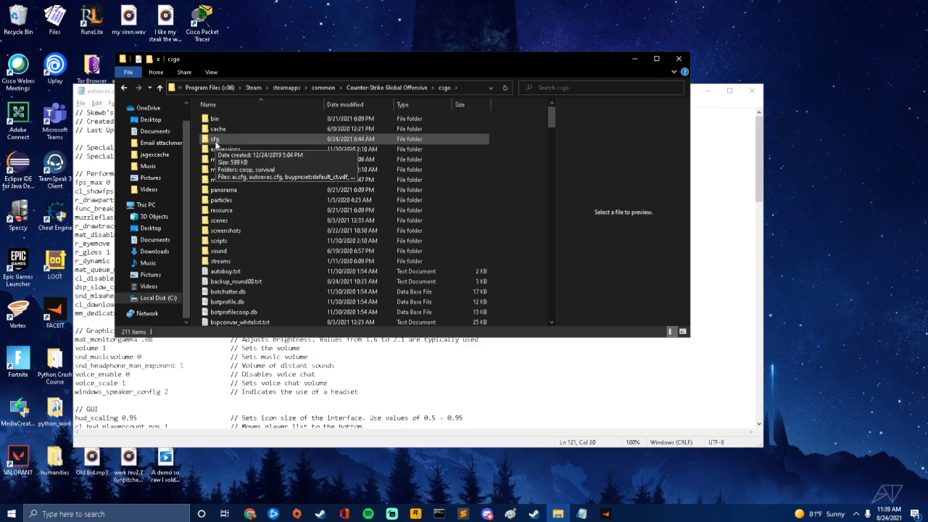
pyautogui.doubleClick(226, 141)
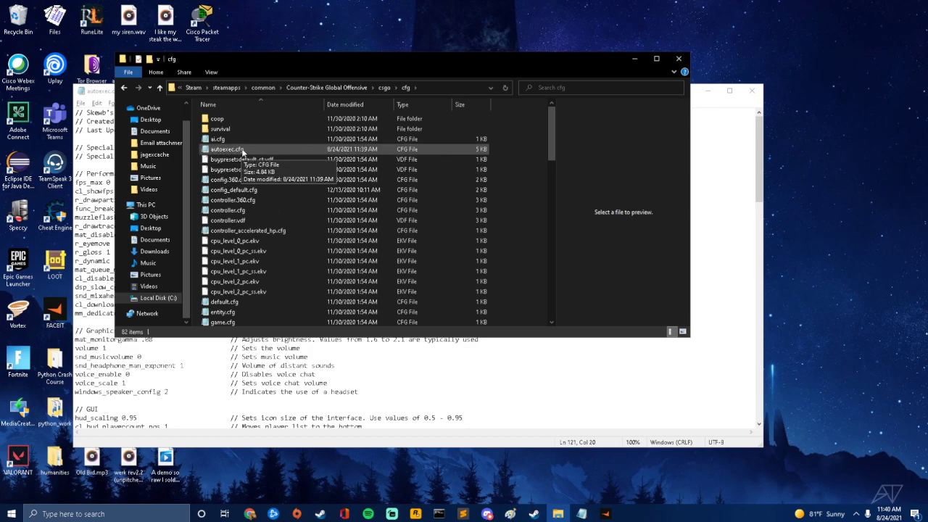
pyautogui.click(155, 74)
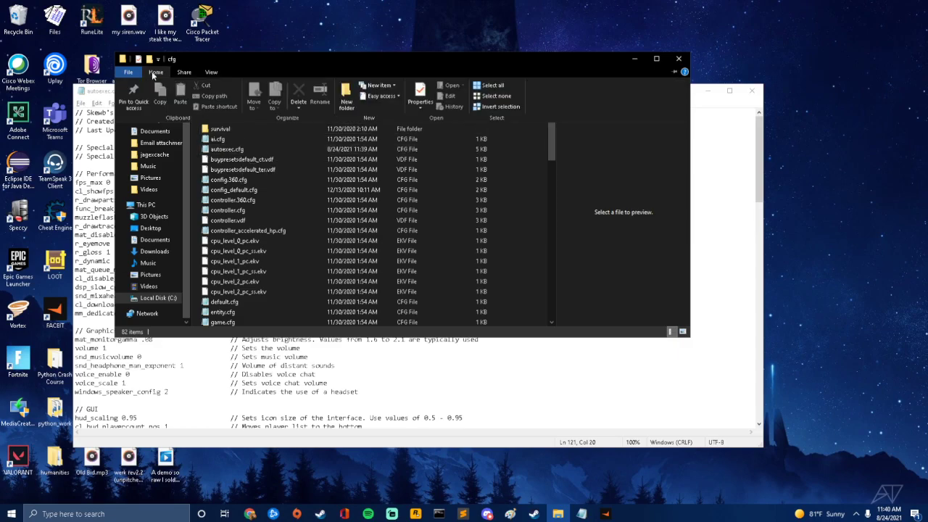
pyautogui.click(153, 75)
pyautogui.click(134, 75)
pyautogui.click(135, 75)
# - Create a new text document in the cfg folder and enter autoexec.cfg as its name, replacing the txt extension
pyautogui.rightClick(511, 200)
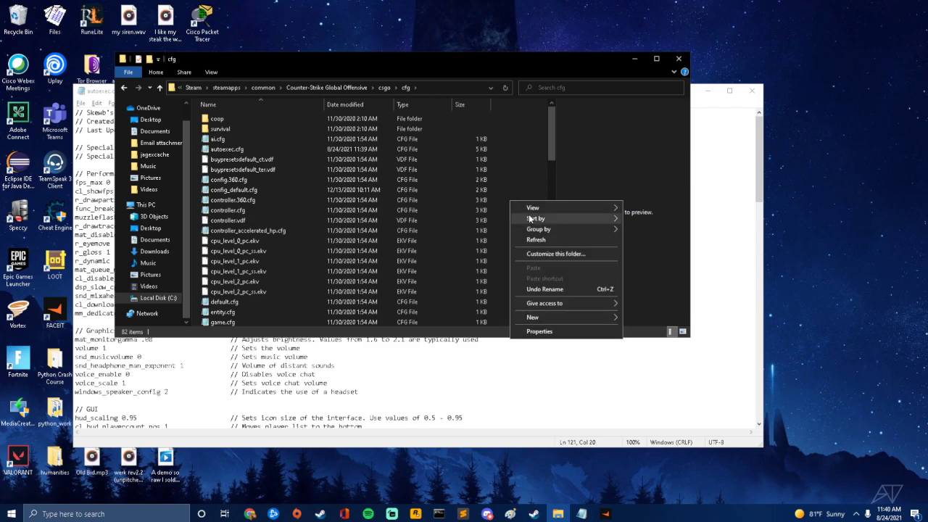
pyautogui.moveTo(550, 317)
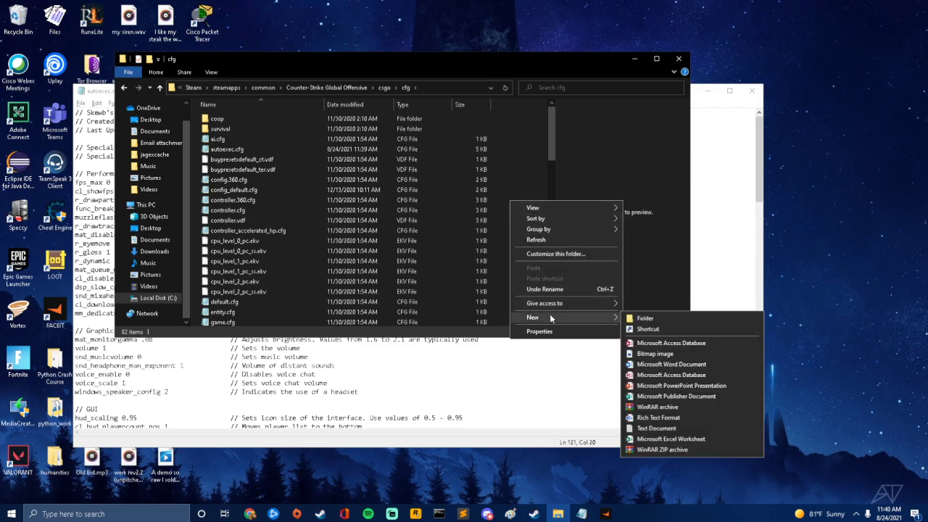
pyautogui.click(663, 428)
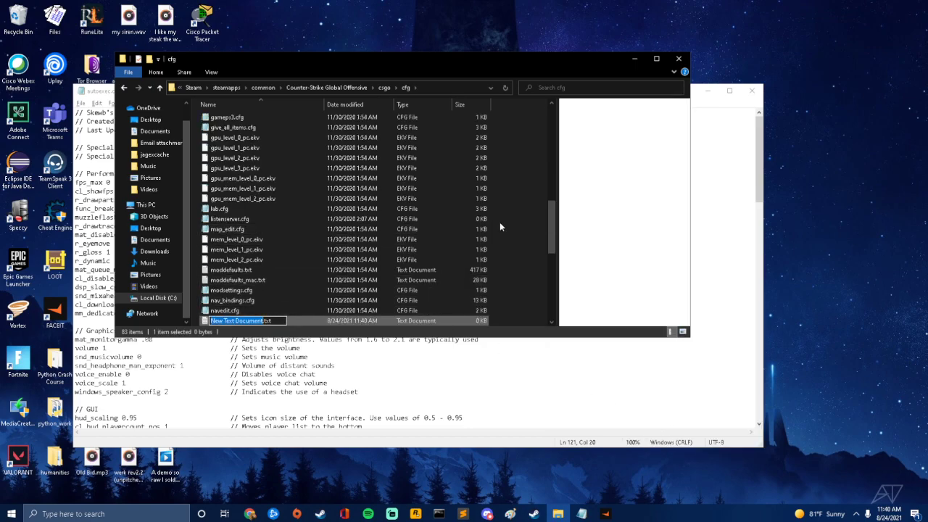
pyautogui.write('autos')
pyautogui.write('xec')
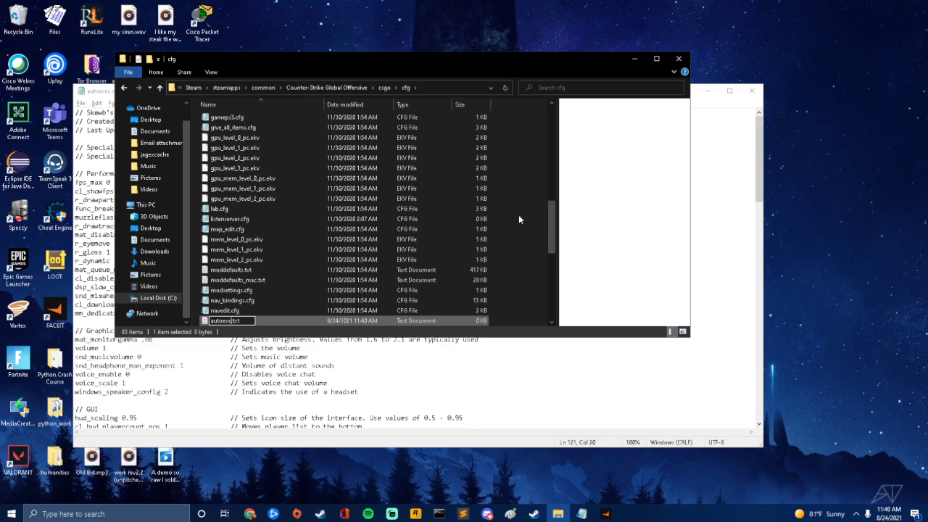
pyautogui.press('Right')
pyautogui.press('Right')
pyautogui.press('BackSpace')
pyautogui.press('BackSpace')
pyautogui.press('BackSpace')
pyautogui.write('cfg')
# - Clear the entered file name without keeping it and delete the new text document from the cfg folder
pyautogui.press('BackSpace')
pyautogui.press('BackSpace')
pyautogui.press('BackSpace')
pyautogui.press('BackSpace')
pyautogui.press('BackSpace')
pyautogui.press('BackSpace')
pyautogui.press('BackSpace')
pyautogui.press('BackSpace')
pyautogui.press('BackSpace')
pyautogui.press('BackSpace')
pyautogui.press('BackSpace')
pyautogui.press('BackSpace')
pyautogui.press('Return')
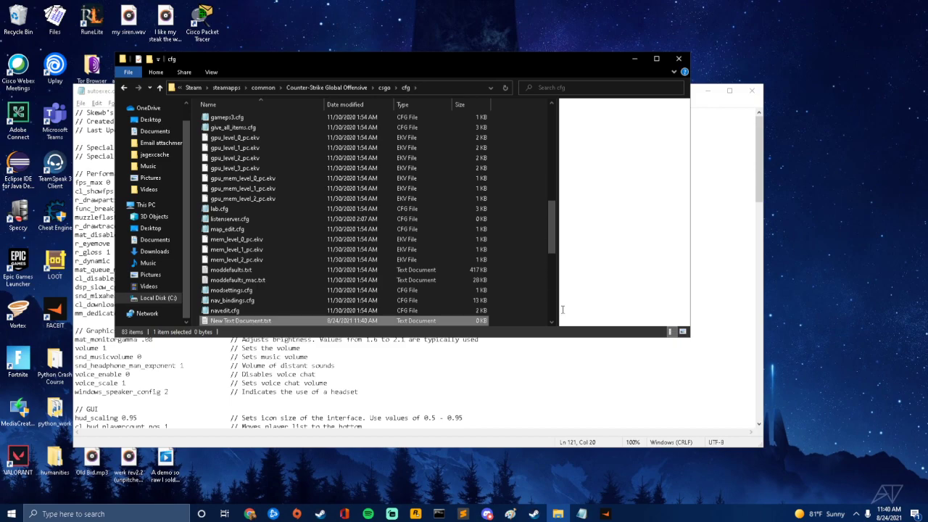
pyautogui.press('Delete')
pyautogui.scroll(10, 273, 291)
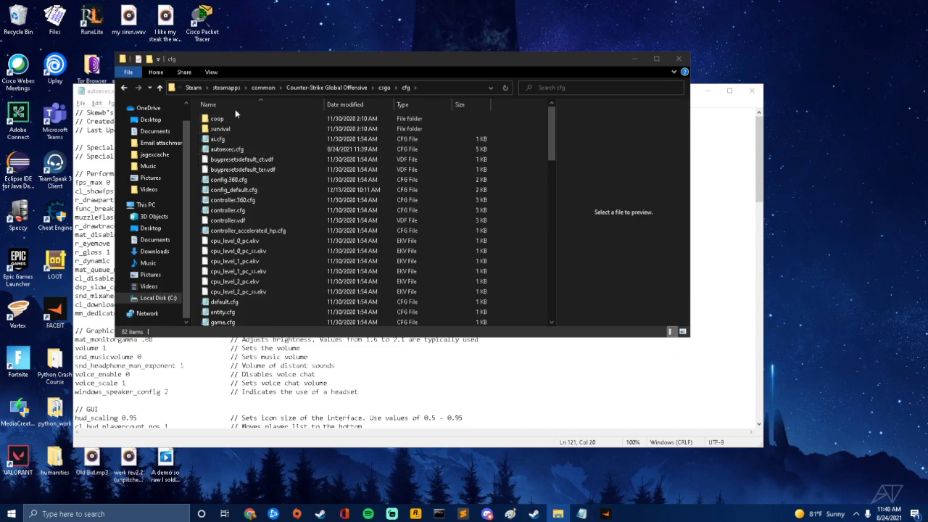
# - Turn the display of file name extensions off and back on
pyautogui.click(210, 72)
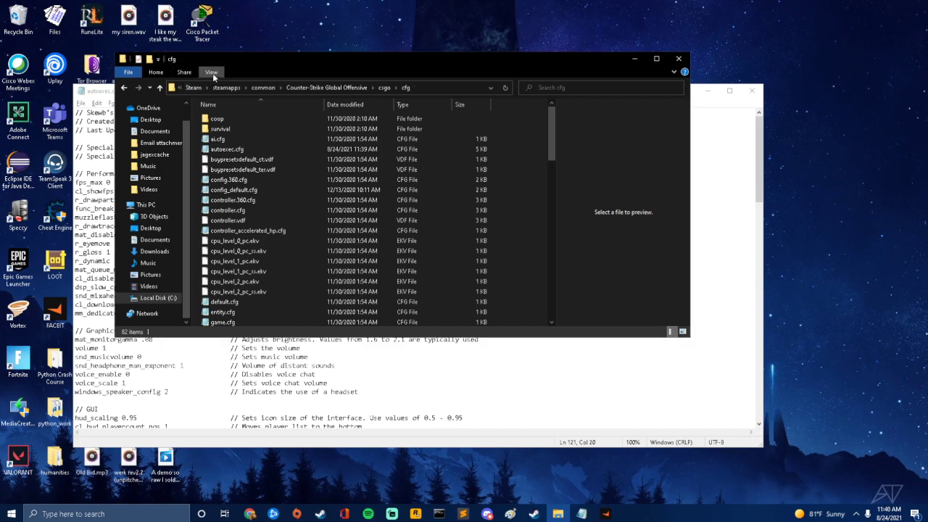
pyautogui.click(211, 73)
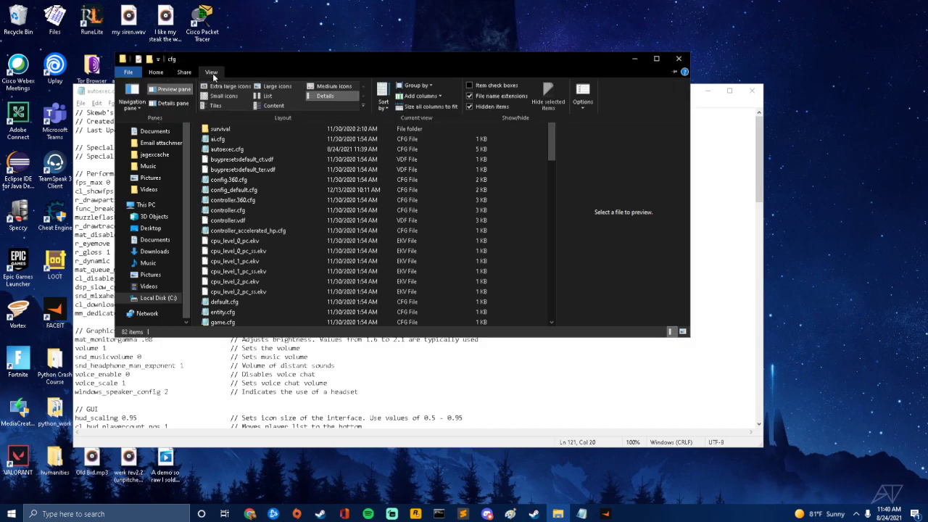
pyautogui.click(469, 97)
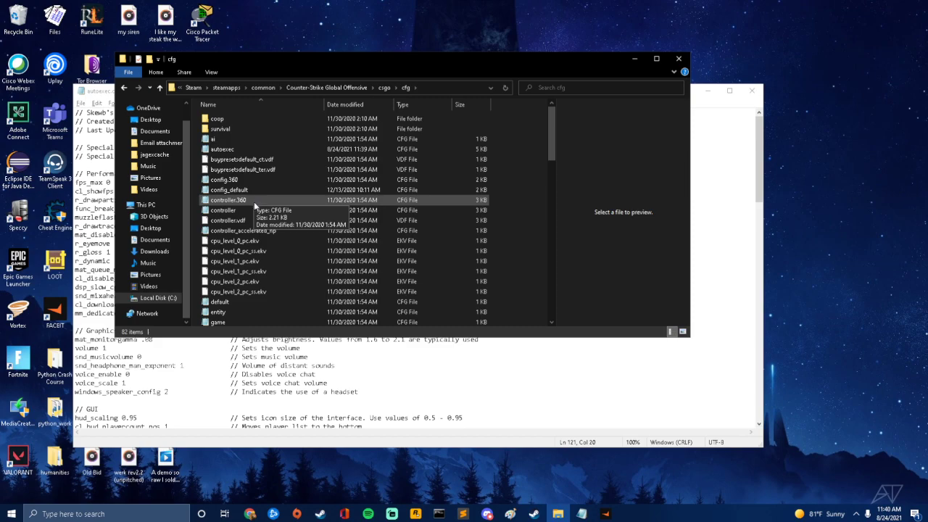
pyautogui.click(215, 74)
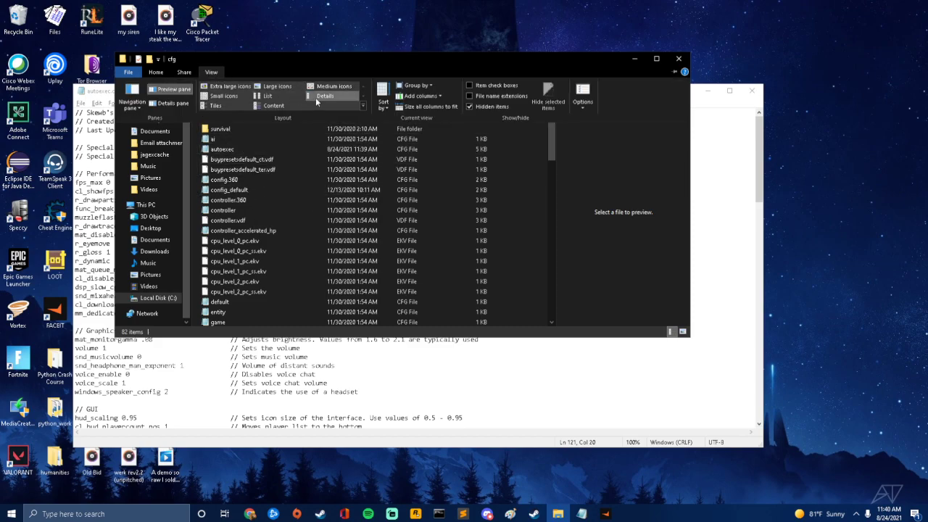
pyautogui.click(472, 97)
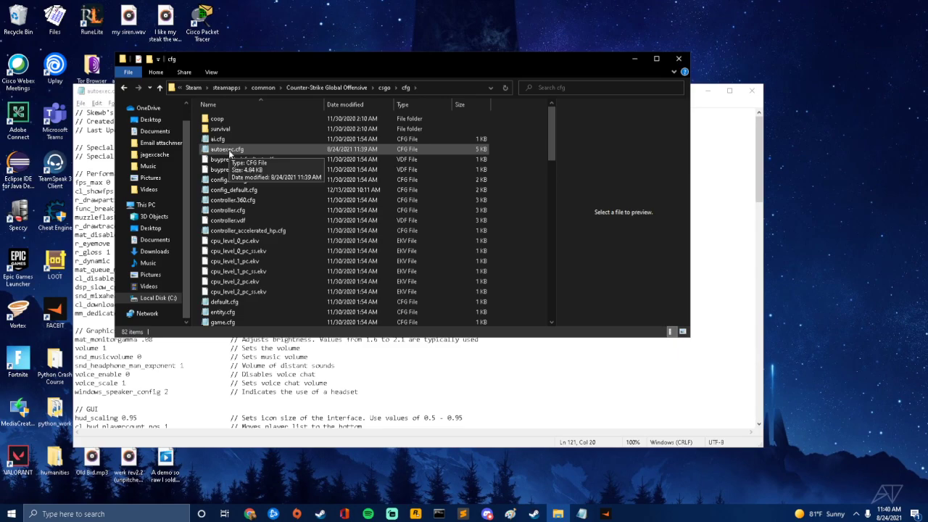
# - Minimize File Explorer and skim the open autoexec.cfg file from its header down to the radar, mouse and script sections
pyautogui.click(635, 59)
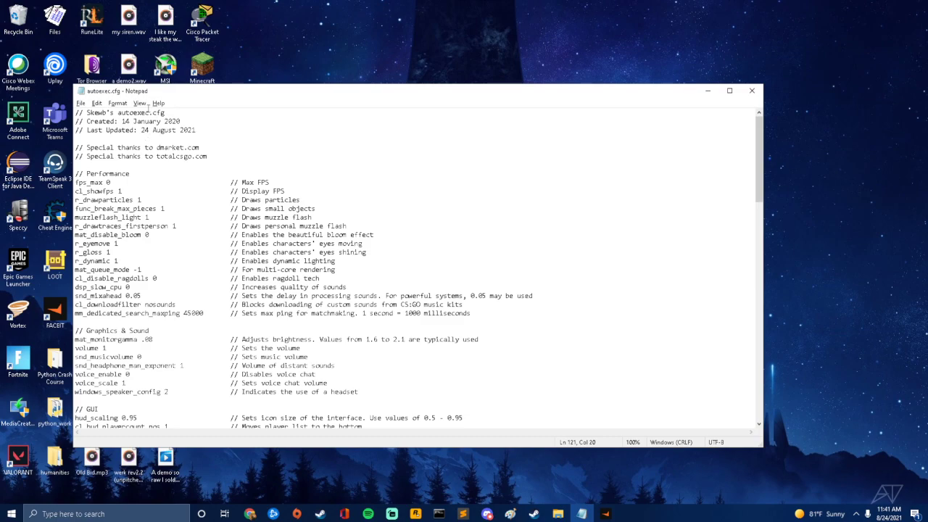
pyautogui.scroll(-13, 74, 174)
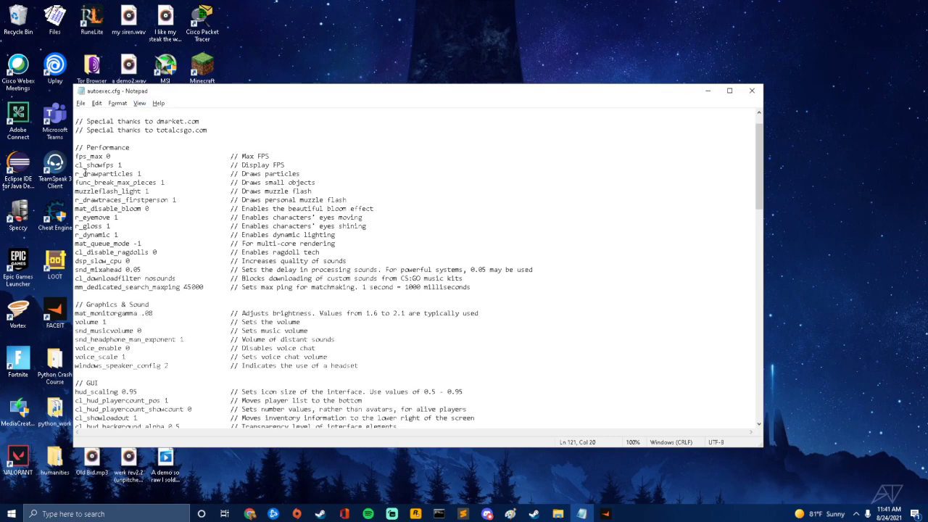
pyautogui.scroll(-14, 85, 166)
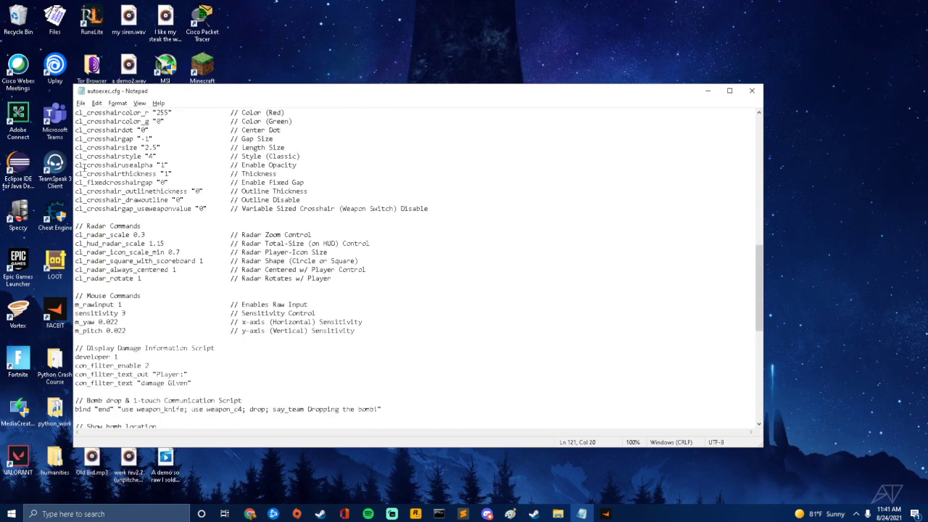
pyautogui.scroll(6, 229, 218)
pyautogui.scroll(20, 229, 218)
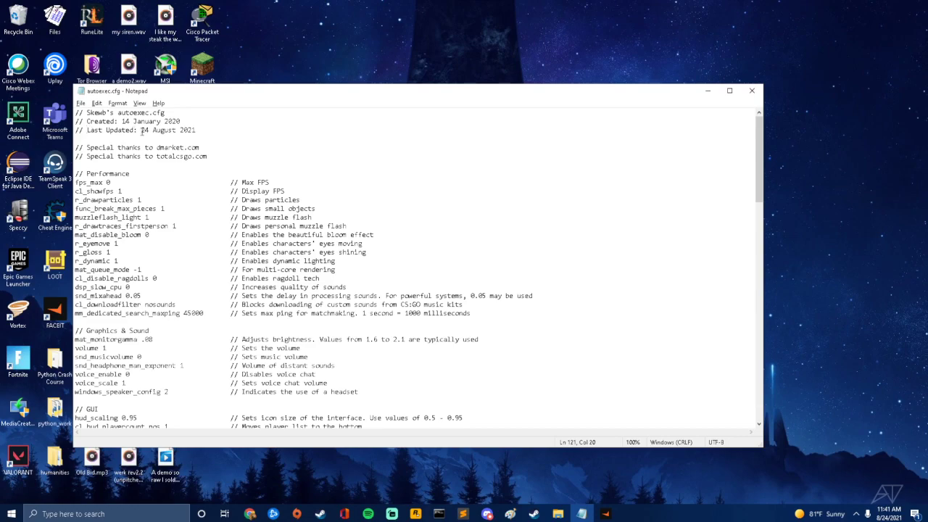
# - Examine the last-updated line and the Performance commands in autoexec.cfg, highlighting the commands and their comments
pyautogui.moveTo(197, 129); pyautogui.dragTo(88, 131)
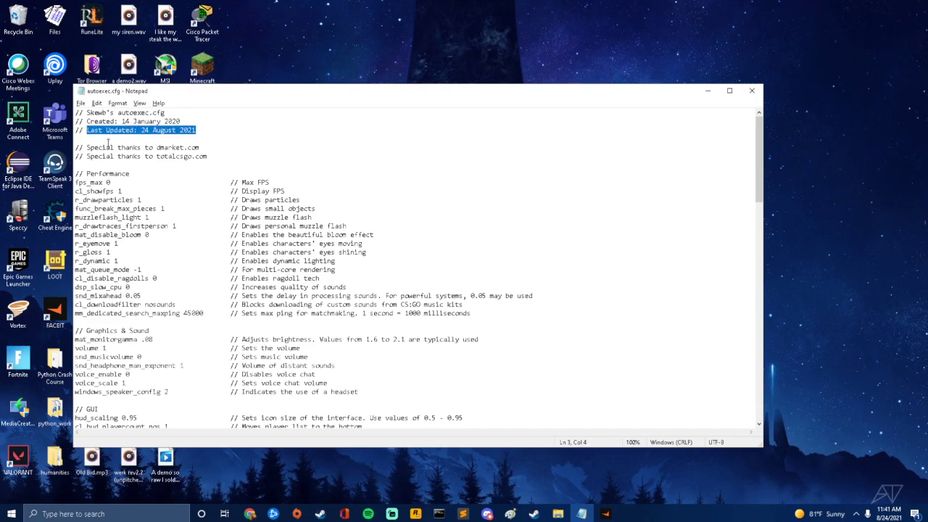
pyautogui.click(106, 131)
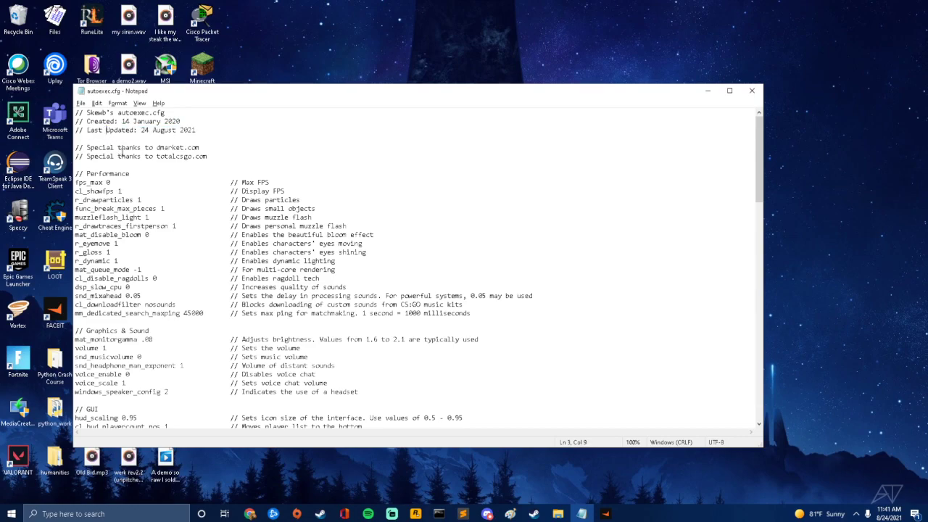
pyautogui.moveTo(76, 174); pyautogui.dragTo(132, 174)
pyautogui.click(119, 182)
pyautogui.moveTo(238, 182); pyautogui.dragTo(302, 191)
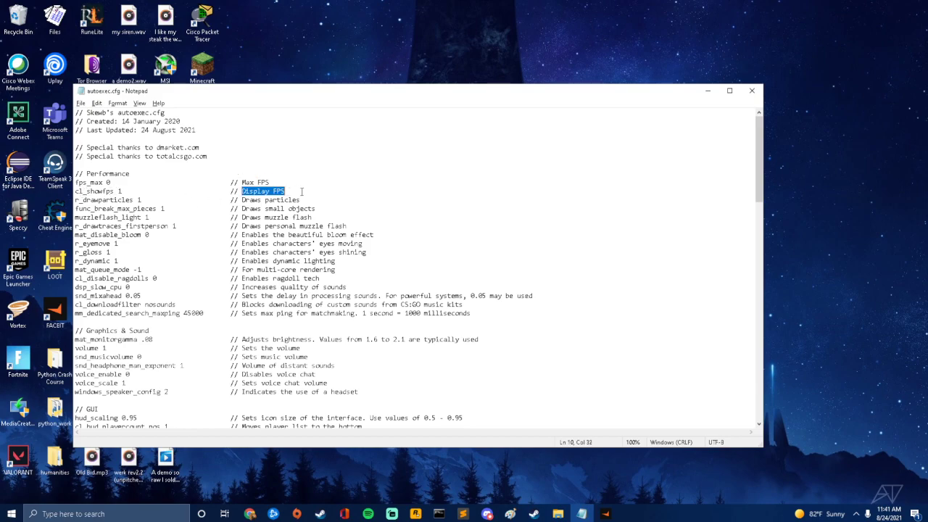
pyautogui.moveTo(99, 200); pyautogui.dragTo(154, 200)
pyautogui.moveTo(245, 199); pyautogui.dragTo(310, 198)
pyautogui.click(135, 217)
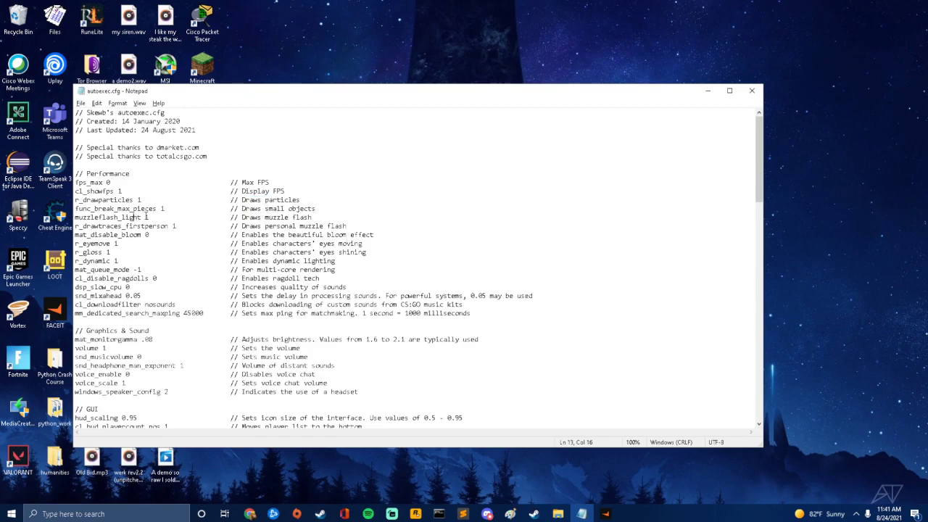
# - Examine the Graphics & Sound commands in autoexec.cfg, highlighting the snd_musicvolume and voice_enable lines
pyautogui.scroll(-2, 134, 261)
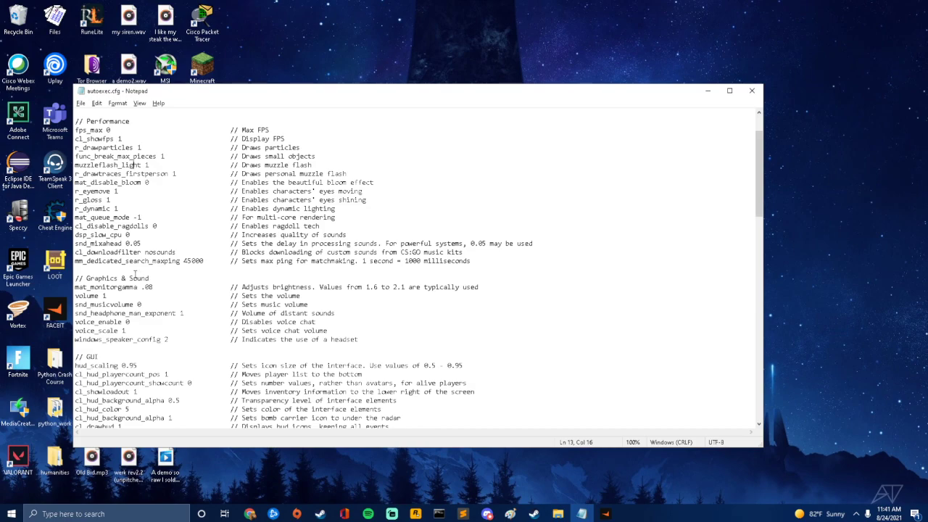
pyautogui.scroll(-1, 117, 283)
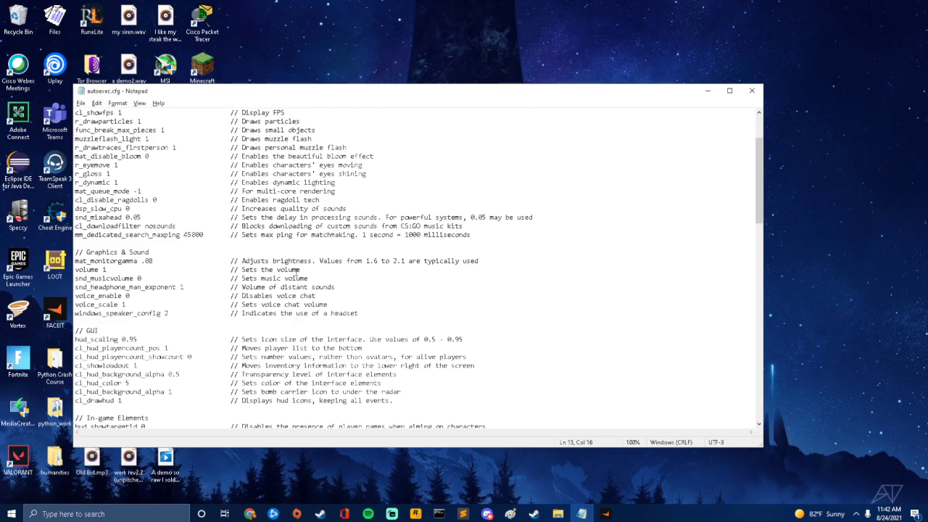
pyautogui.moveTo(141, 278); pyautogui.dragTo(76, 278)
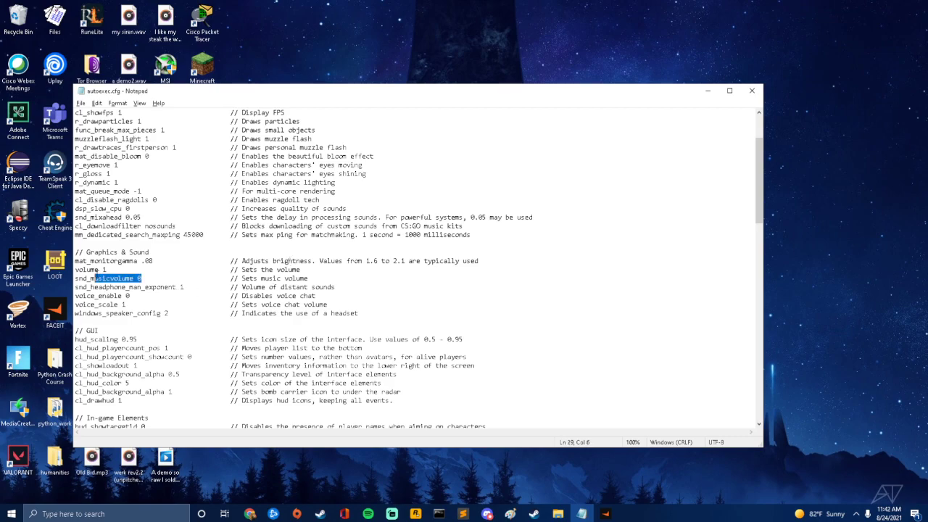
pyautogui.click(166, 276)
pyautogui.moveTo(140, 296); pyautogui.dragTo(74, 296)
pyautogui.click(138, 296)
pyautogui.moveTo(138, 295); pyautogui.dragTo(77, 297)
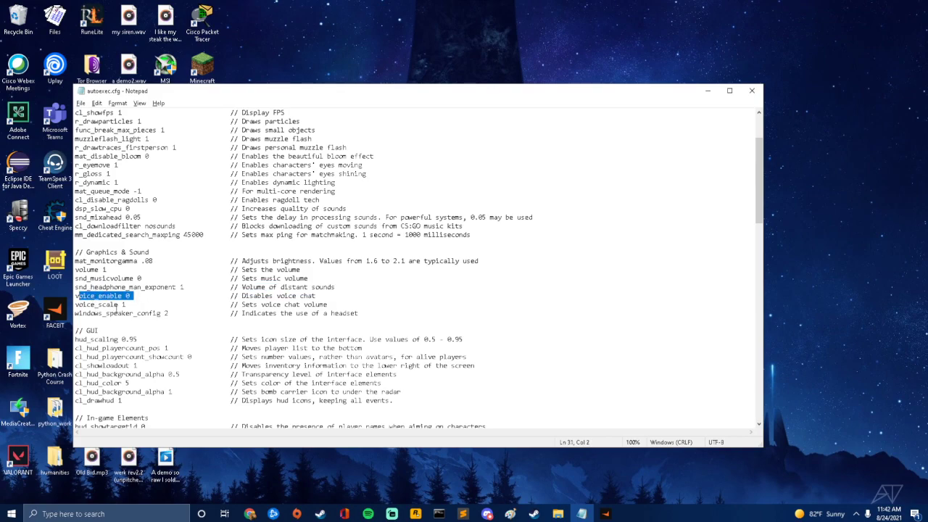
pyautogui.click(139, 296)
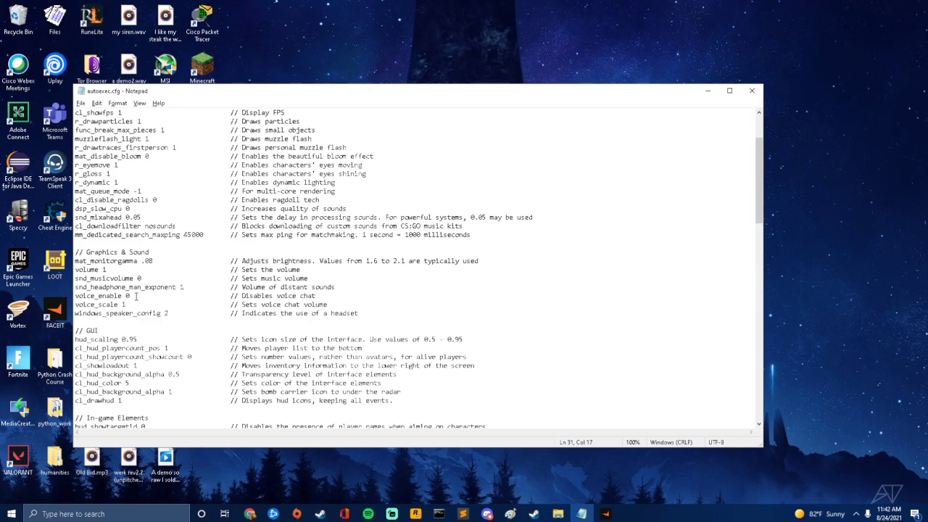
pyautogui.moveTo(134, 295); pyautogui.dragTo(74, 297)
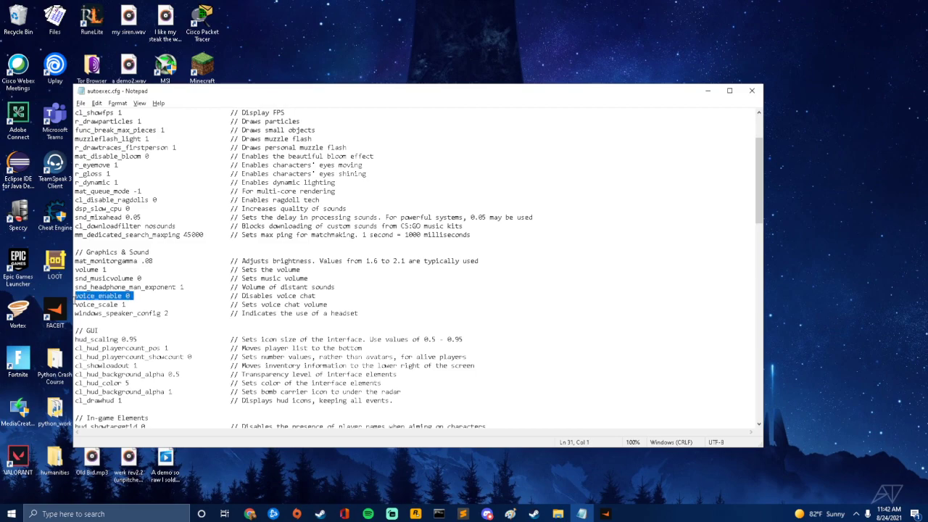
pyautogui.click(142, 296)
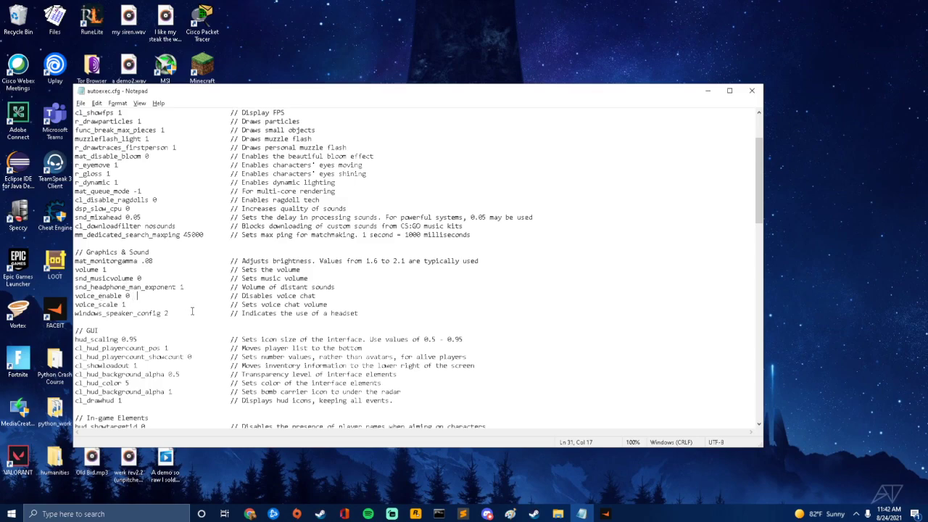
# - Examine the GUI commands, highlighting the hud_scaling value and the lines from cl_showloadout to cl_drawhud
pyautogui.scroll(-4, 174, 304)
pyautogui.moveTo(100, 226); pyautogui.dragTo(75, 226)
pyautogui.click(91, 226)
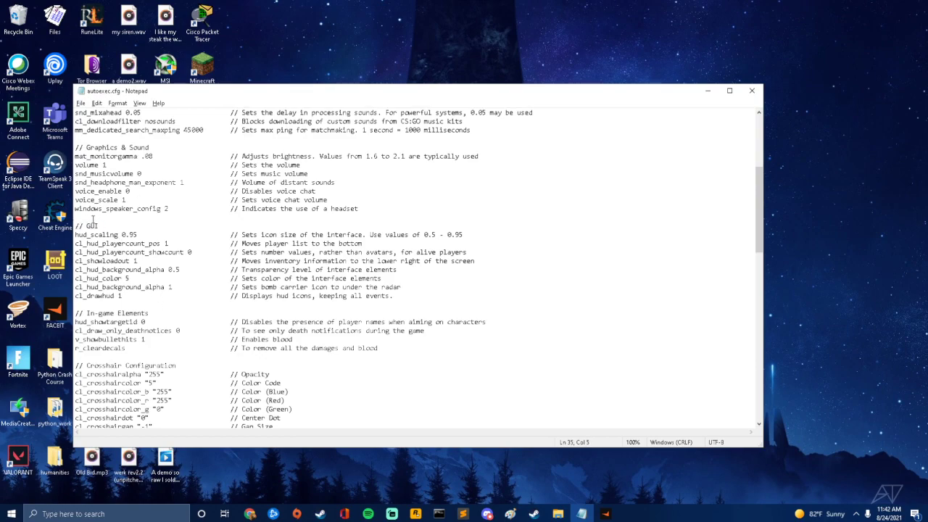
pyautogui.moveTo(143, 234); pyautogui.dragTo(114, 235)
pyautogui.moveTo(140, 262); pyautogui.dragTo(143, 308)
pyautogui.click(186, 289)
pyautogui.click(140, 296)
# - Review the In-game Elements commands, highlighting the v_showbullethits line
pyautogui.scroll(-3, 189, 304)
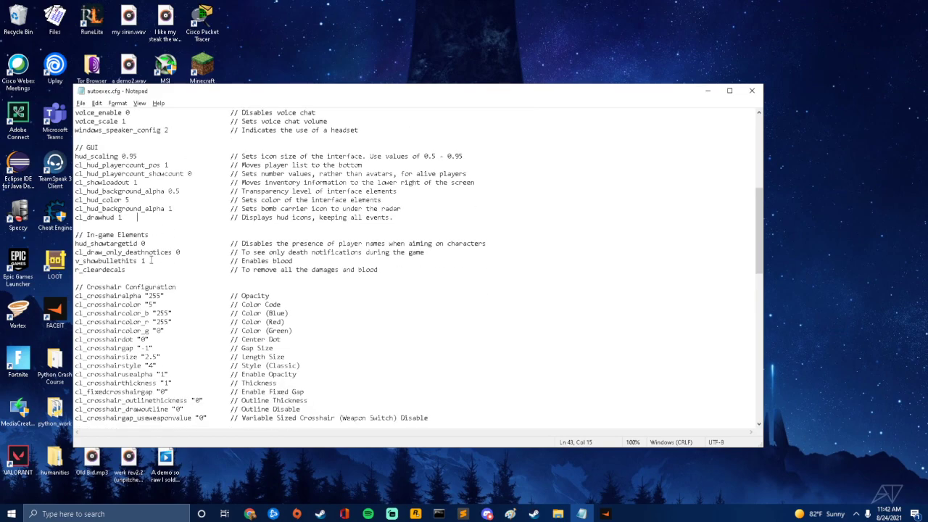
pyautogui.moveTo(150, 260); pyautogui.dragTo(61, 263)
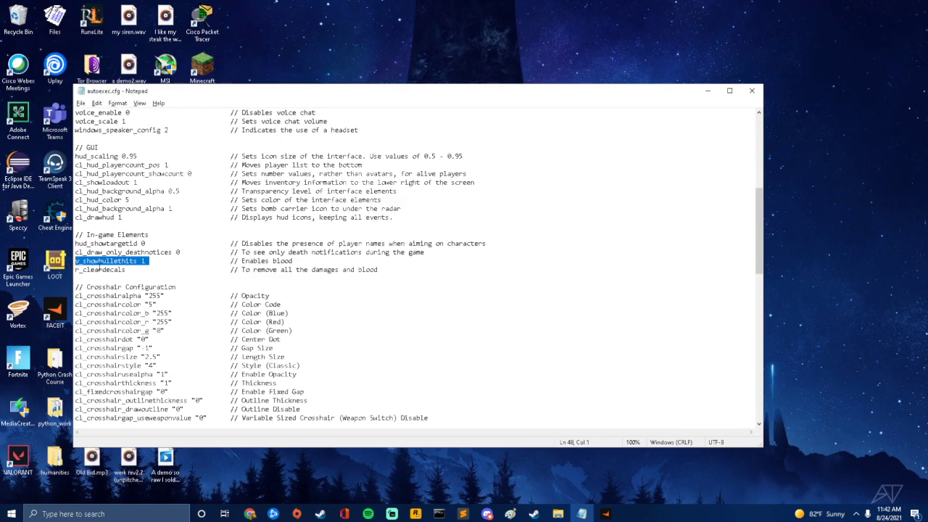
pyautogui.click(137, 269)
# - Examine the first Crosshair Configuration commands, highlighting the opacity, color code and blue color lines with their comments
pyautogui.scroll(-2, 206, 274)
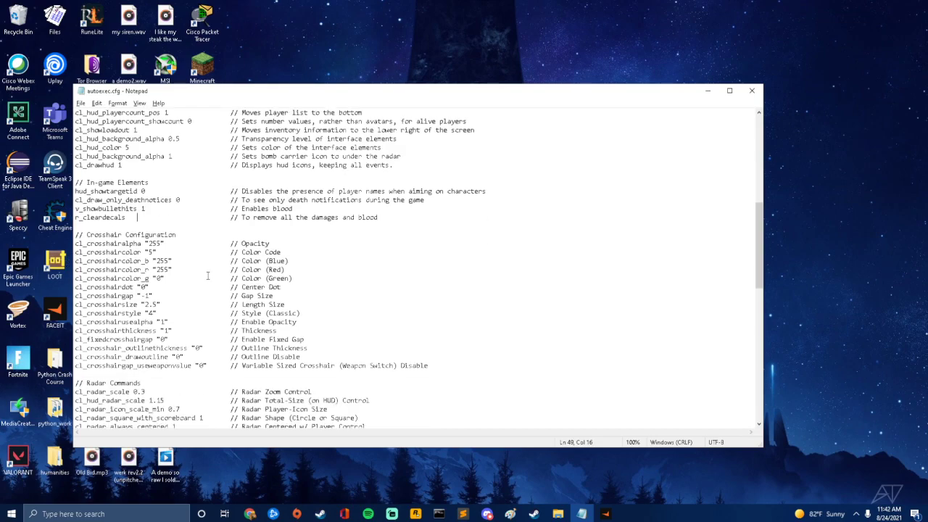
pyautogui.moveTo(164, 244); pyautogui.dragTo(85, 244)
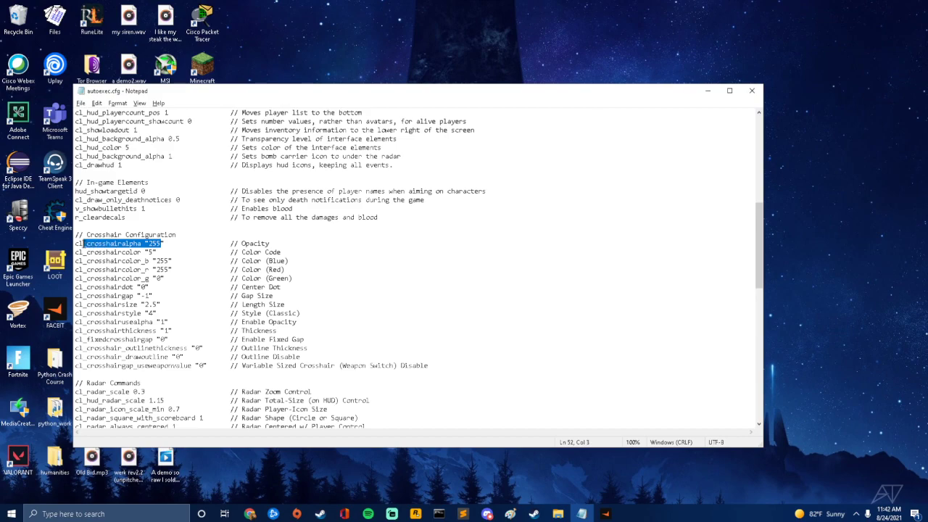
pyautogui.click(125, 261)
pyautogui.moveTo(172, 244); pyautogui.dragTo(86, 244)
pyautogui.moveTo(287, 243); pyautogui.dragTo(76, 244)
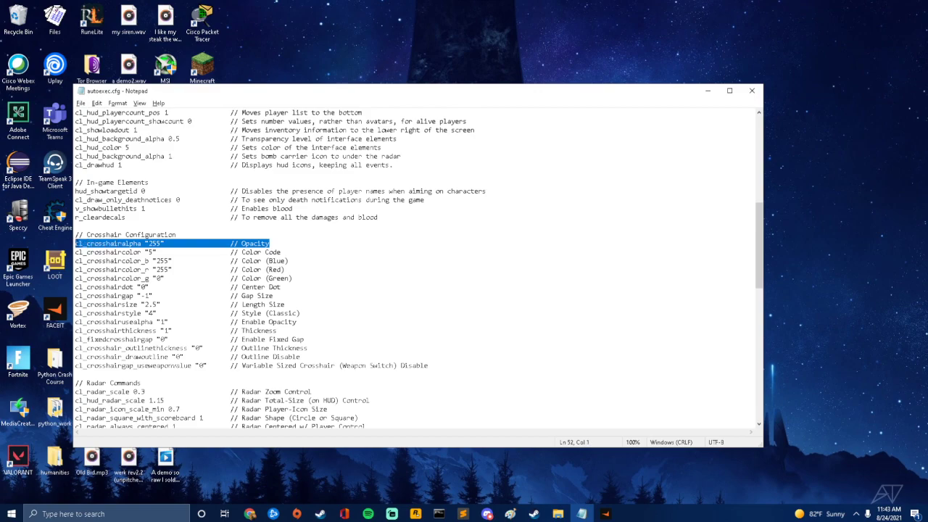
pyautogui.moveTo(307, 251); pyautogui.dragTo(85, 254)
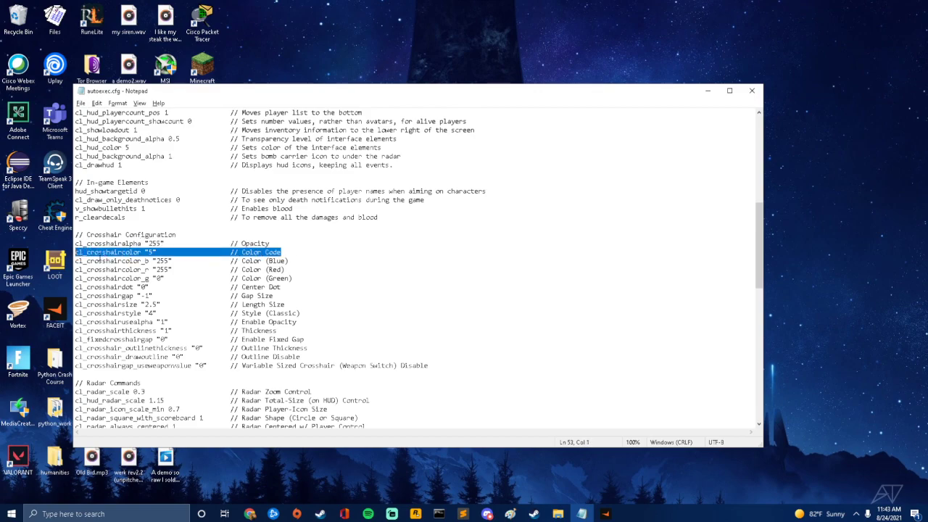
pyautogui.moveTo(307, 260); pyautogui.dragTo(75, 260)
pyautogui.click(301, 261)
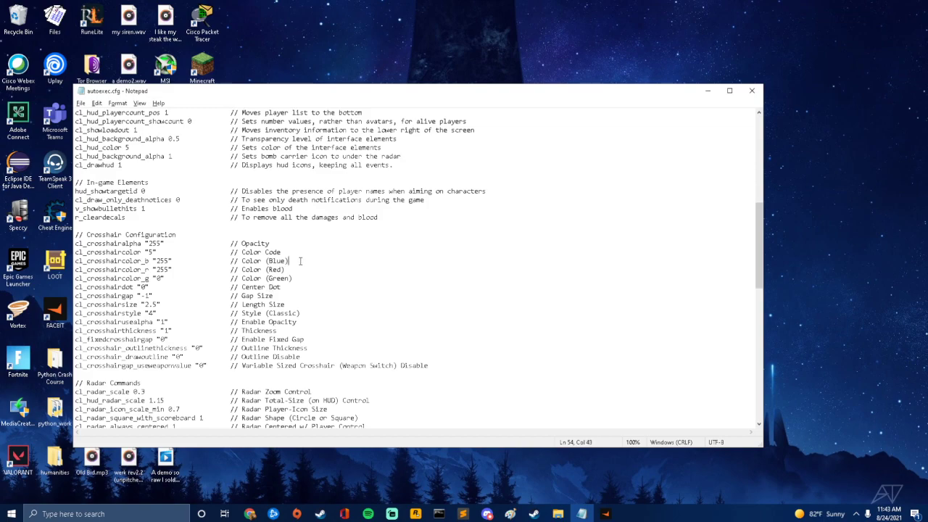
# - Compare the crosshair's blue, red and green color values, and review its center dot, gap and style settings
pyautogui.moveTo(171, 260); pyautogui.dragTo(157, 261)
pyautogui.click(162, 279)
pyautogui.moveTo(150, 278); pyautogui.dragTo(146, 279)
pyautogui.moveTo(150, 269); pyautogui.dragTo(165, 269)
pyautogui.moveTo(172, 261); pyautogui.dragTo(155, 261)
pyautogui.moveTo(170, 269); pyautogui.dragTo(156, 269)
pyautogui.moveTo(147, 288); pyautogui.dragTo(142, 297)
pyautogui.moveTo(156, 313); pyautogui.dragTo(149, 313)
pyautogui.click(173, 321)
# - Examine the Radar Commands, highlighting the radar zoom, HUD size, centering and rotation settings
pyautogui.scroll(-3, 172, 313)
pyautogui.scroll(-2, 173, 317)
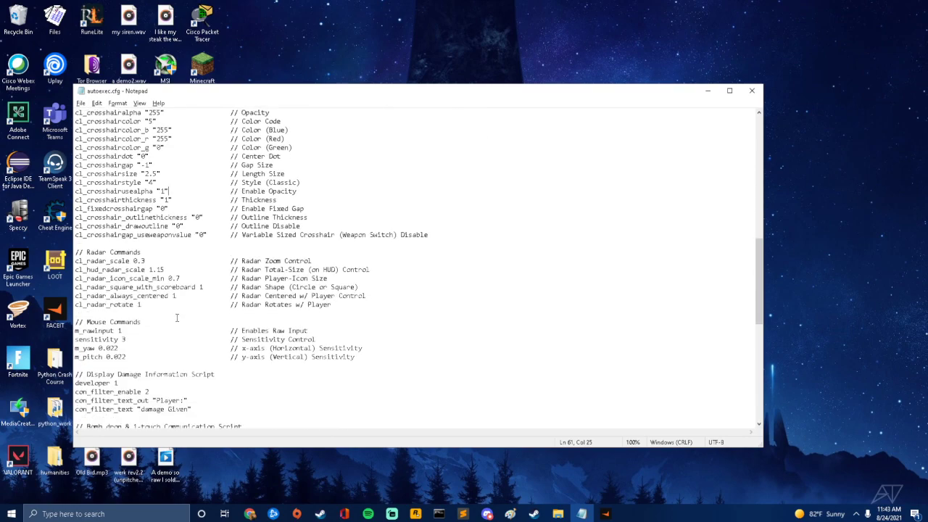
pyautogui.moveTo(147, 260); pyautogui.dragTo(75, 261)
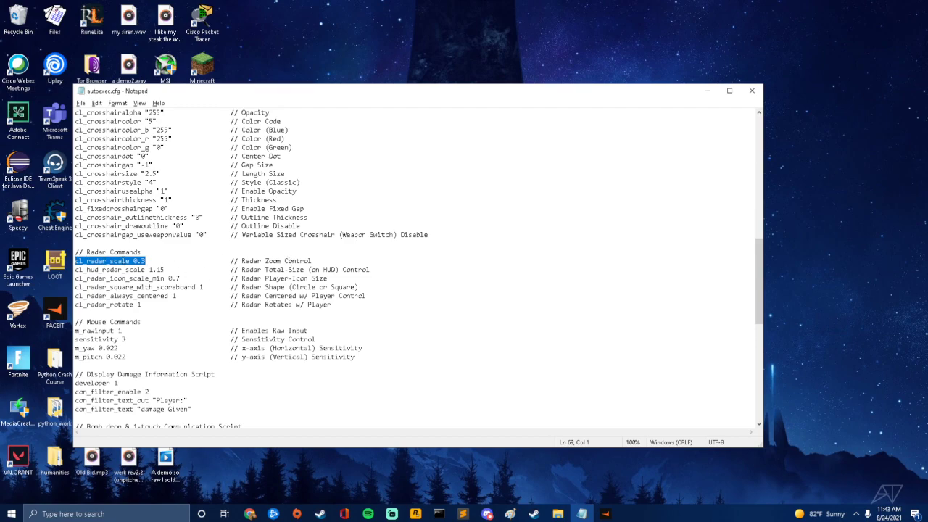
pyautogui.moveTo(330, 261); pyautogui.dragTo(246, 261)
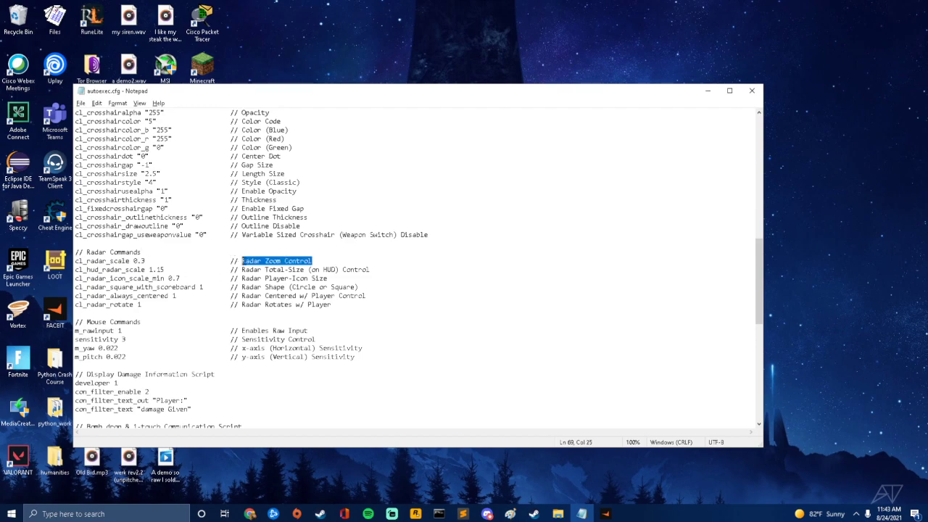
pyautogui.click(262, 261)
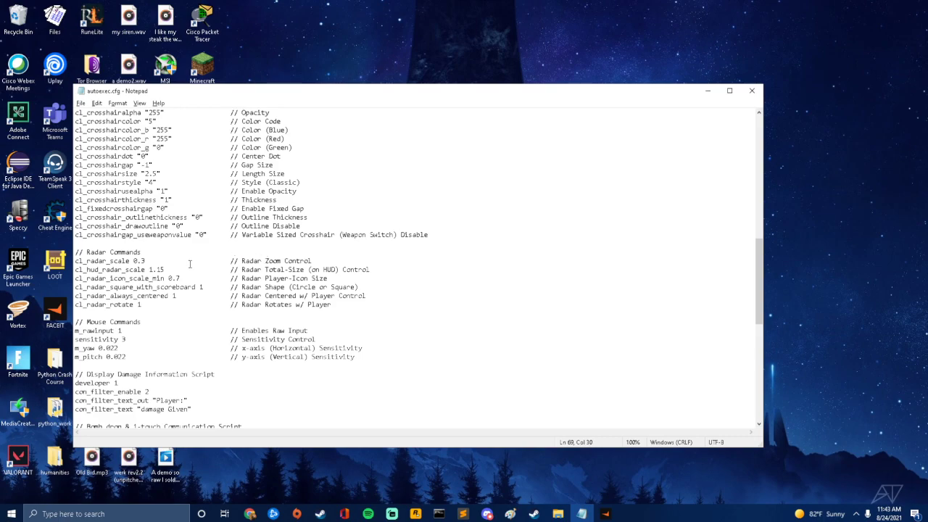
pyautogui.moveTo(371, 269); pyautogui.dragTo(243, 271)
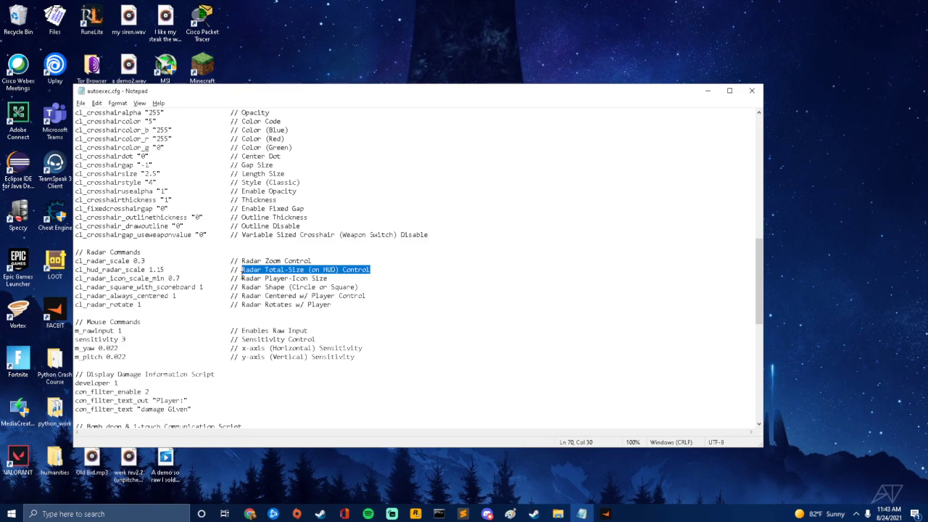
pyautogui.moveTo(169, 270); pyautogui.dragTo(144, 270)
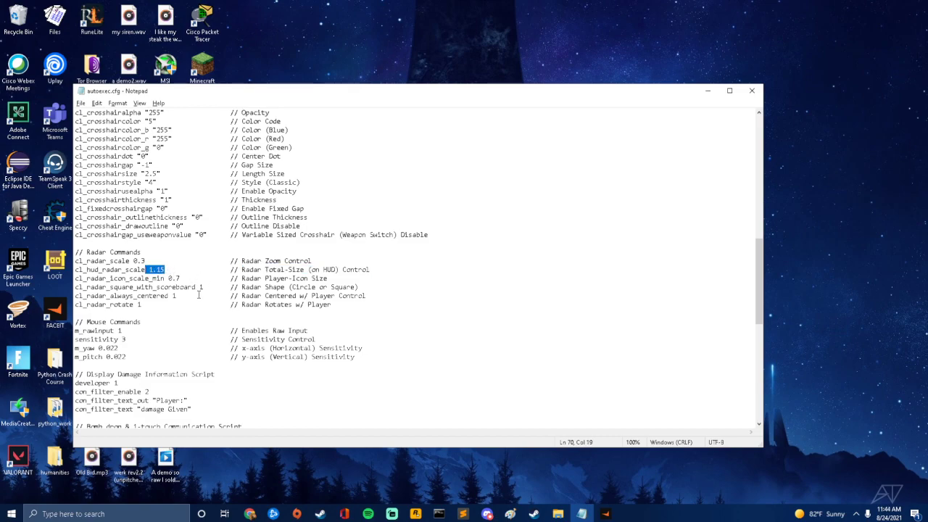
pyautogui.moveTo(176, 296); pyautogui.dragTo(133, 305)
# - Examine the Mouse Commands, highlighting the raw input, sensitivity, m_yaw and m_pitch lines and the axis comments
pyautogui.scroll(-2, 171, 304)
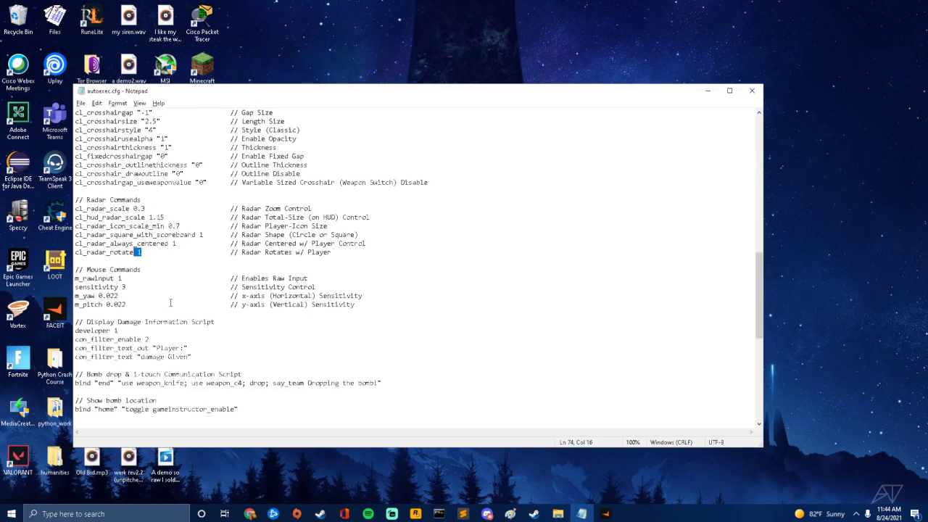
pyautogui.moveTo(75, 269); pyautogui.dragTo(95, 296)
pyautogui.click(128, 286)
pyautogui.click(107, 296)
pyautogui.moveTo(241, 296); pyautogui.dragTo(363, 296)
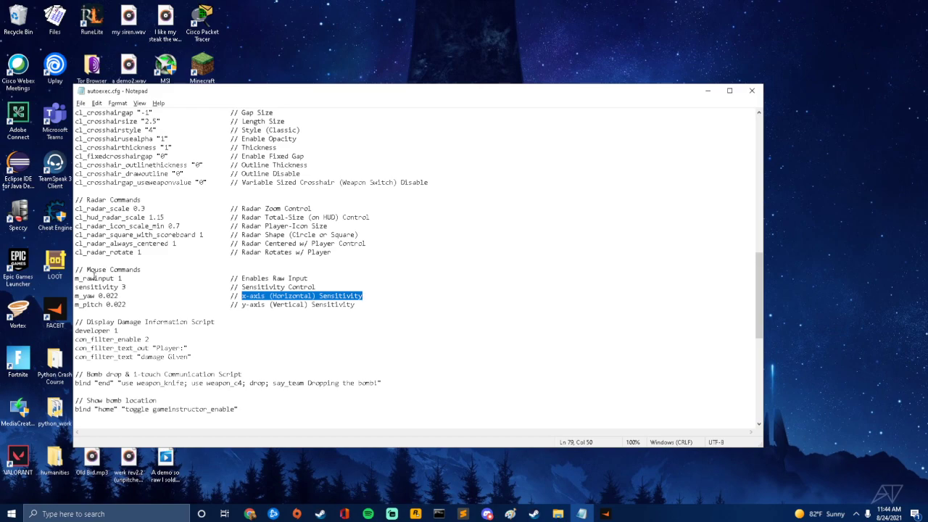
pyautogui.moveTo(103, 305); pyautogui.dragTo(87, 305)
pyautogui.moveTo(245, 305); pyautogui.dragTo(266, 305)
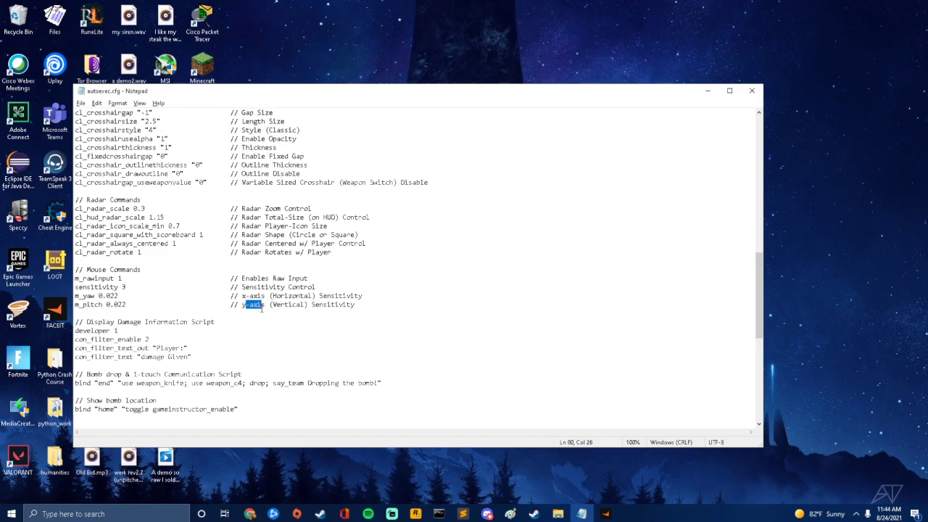
pyautogui.moveTo(128, 305); pyautogui.dragTo(78, 289)
pyautogui.click(158, 296)
pyautogui.moveTo(138, 278); pyautogui.dragTo(75, 278)
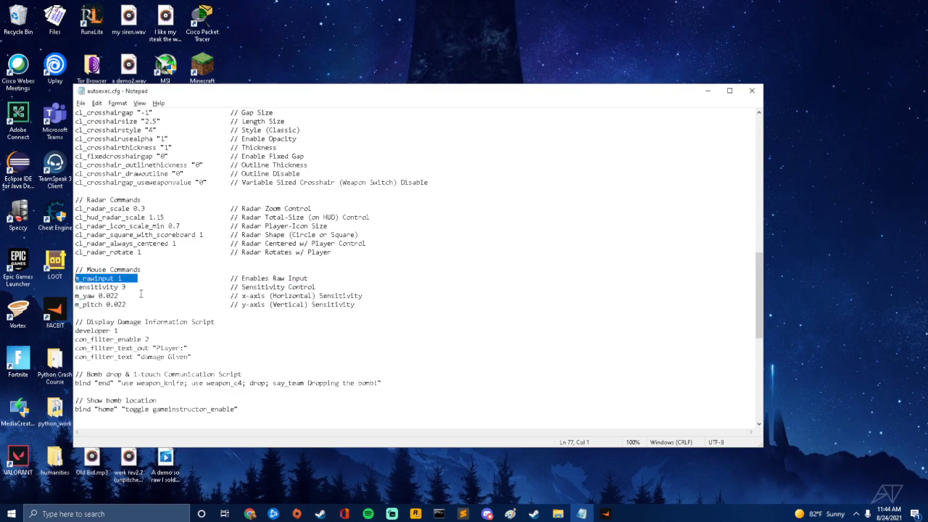
# - Review the Display Damage Information Script, highlighting its four commands from developer to con_filter_text
pyautogui.scroll(-3, 212, 325)
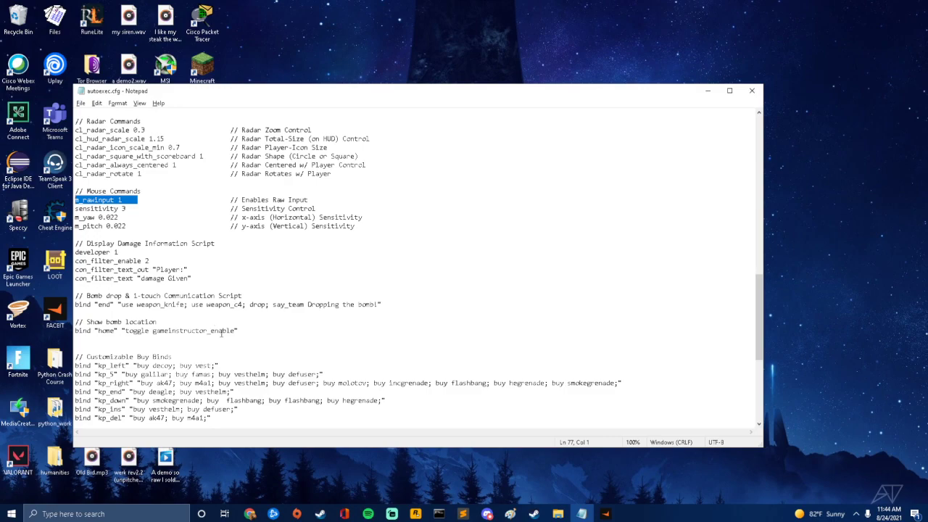
pyautogui.moveTo(75, 252); pyautogui.dragTo(192, 278)
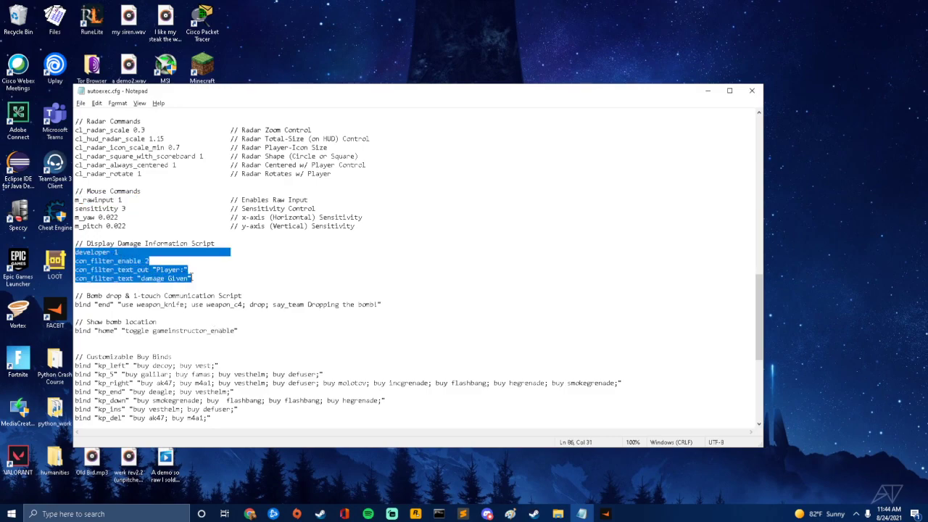
pyautogui.click(190, 283)
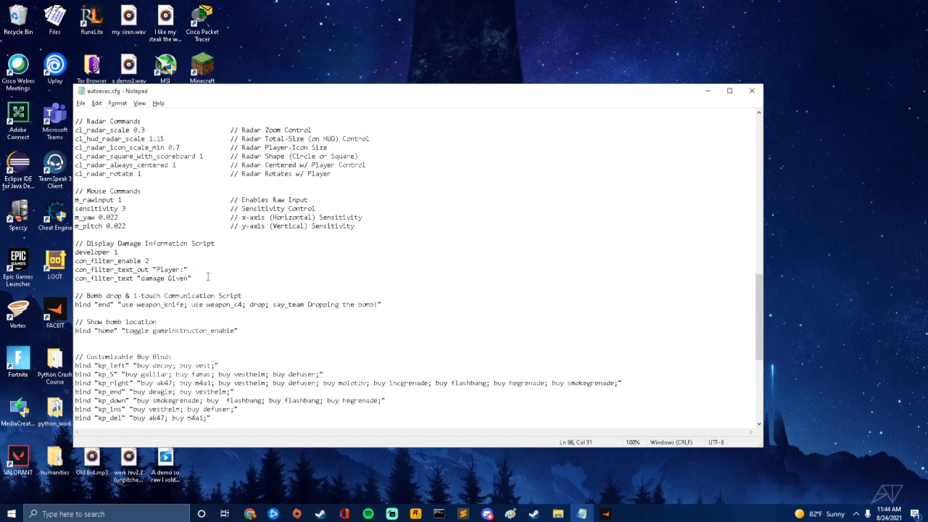
pyautogui.moveTo(198, 276); pyautogui.dragTo(61, 253)
pyautogui.click(210, 279)
# - Examine the bomb drop and 1-touch communication script, highlighting its title, the "end" key bind and the team message
pyautogui.scroll(-1, 192, 295)
pyautogui.moveTo(74, 269); pyautogui.dragTo(123, 269)
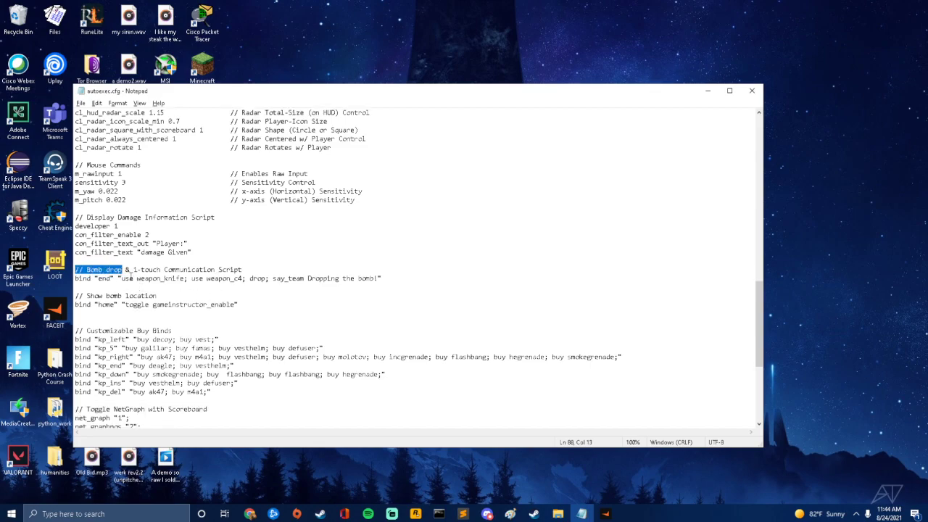
pyautogui.click(248, 269)
pyautogui.moveTo(248, 269); pyautogui.dragTo(133, 269)
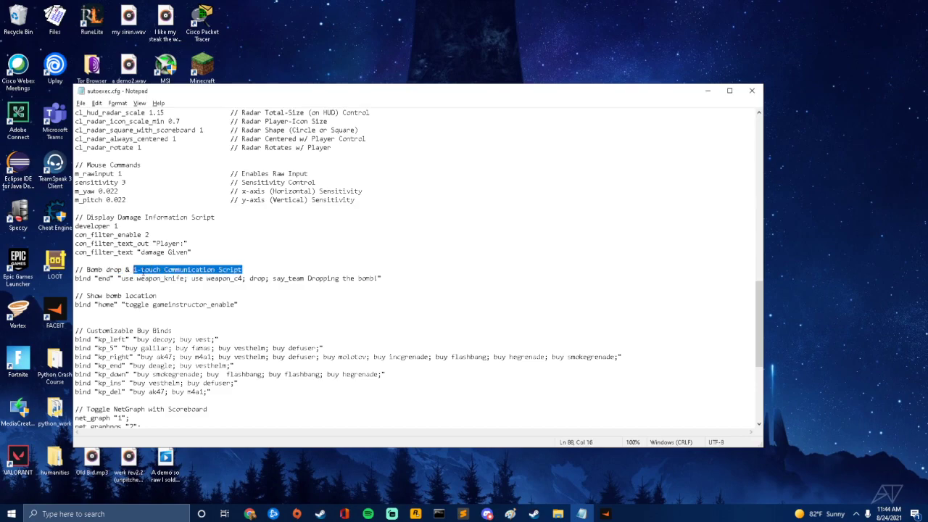
pyautogui.moveTo(75, 278); pyautogui.dragTo(113, 278)
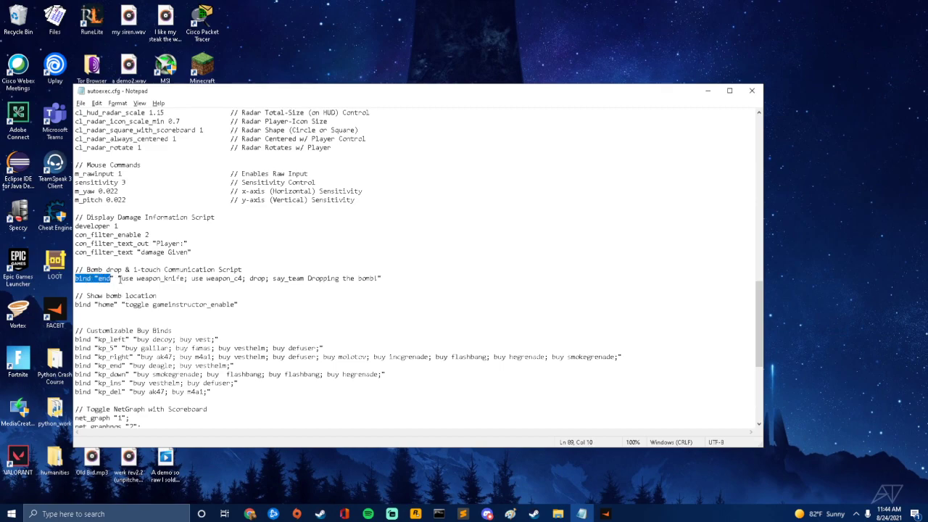
pyautogui.moveTo(119, 278); pyautogui.dragTo(383, 279)
pyautogui.click(309, 278)
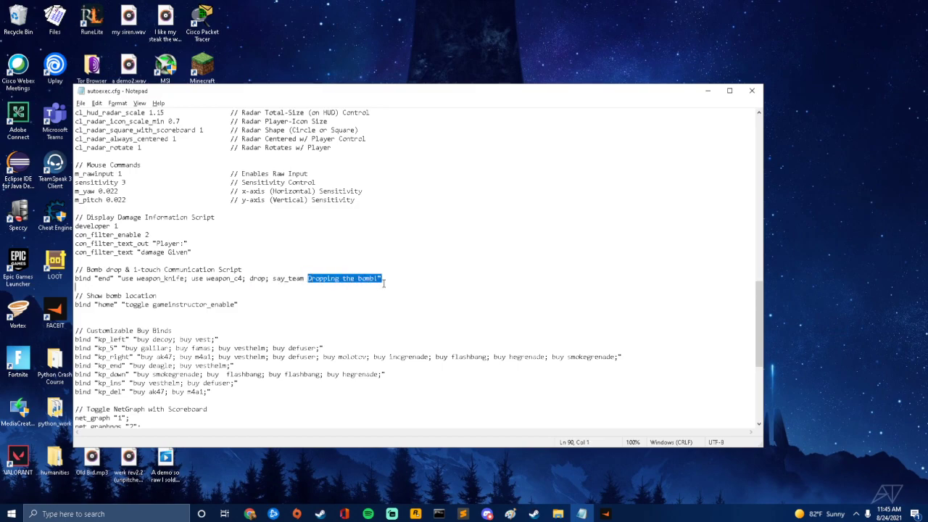
# - Review the Show bomb location script, highlighting the "home" bind that toggles gameinstructor_enable
pyautogui.click(162, 290)
pyautogui.click(159, 295)
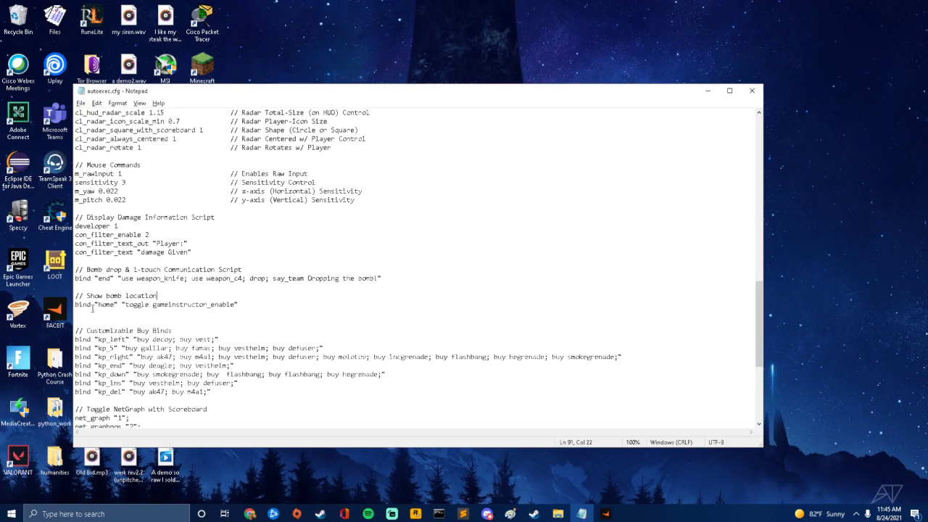
pyautogui.moveTo(76, 305); pyautogui.dragTo(239, 305)
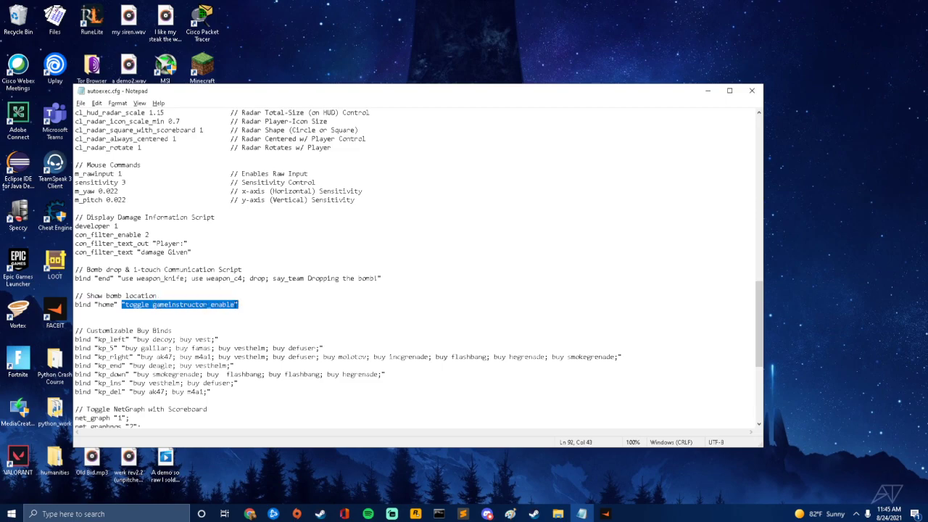
pyautogui.click(244, 305)
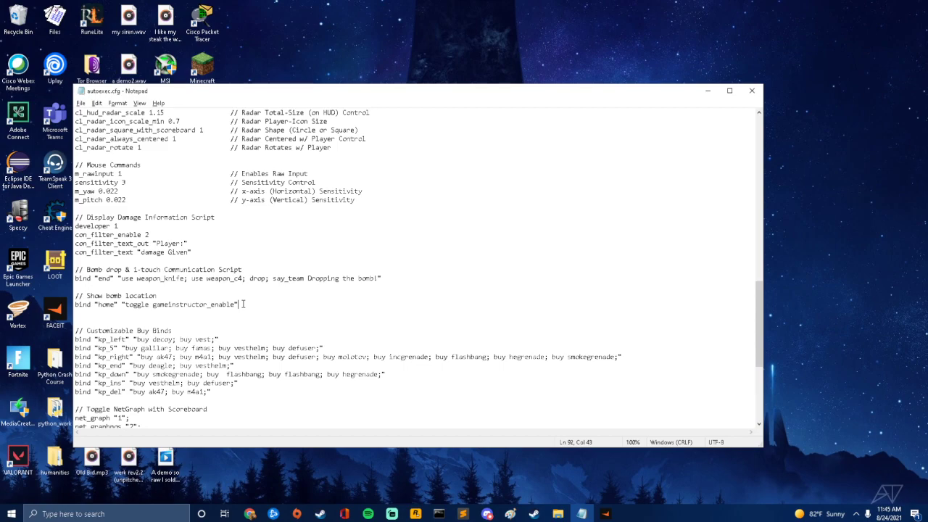
# - Review the "home" bomb location bind and the Customizable Buy Binds, highlighting the binds from "kp_left" to "kp_del"
pyautogui.moveTo(245, 305); pyautogui.dragTo(76, 306)
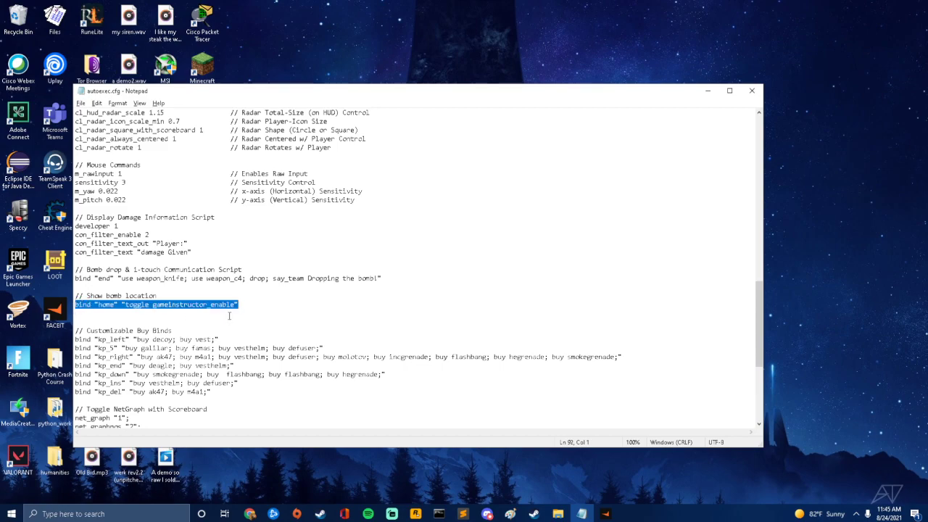
pyautogui.scroll(-4, 229, 316)
pyautogui.moveTo(219, 234); pyautogui.dragTo(74, 238)
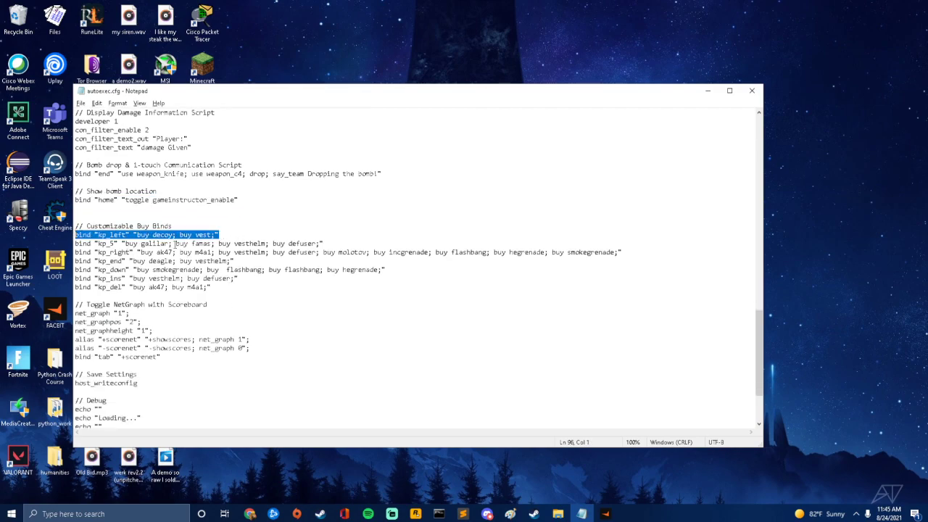
pyautogui.moveTo(219, 287); pyautogui.dragTo(75, 235)
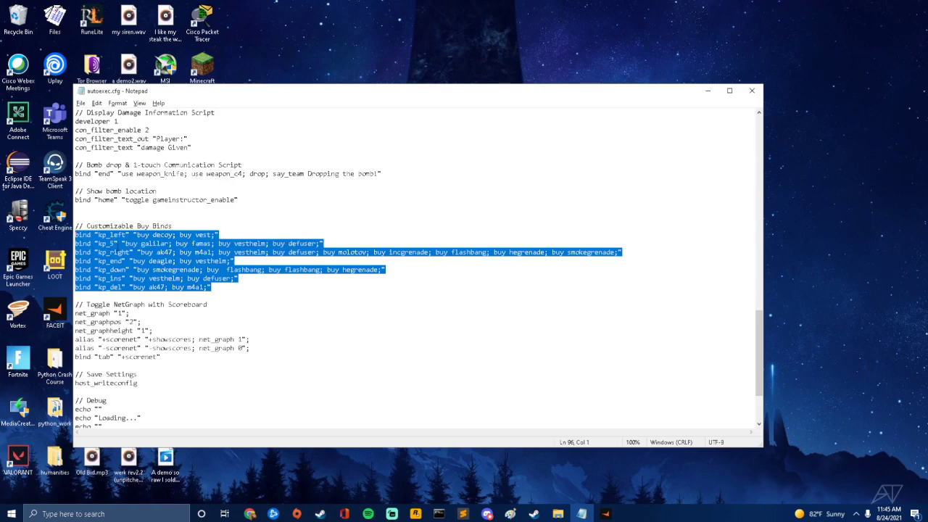
pyautogui.click(216, 289)
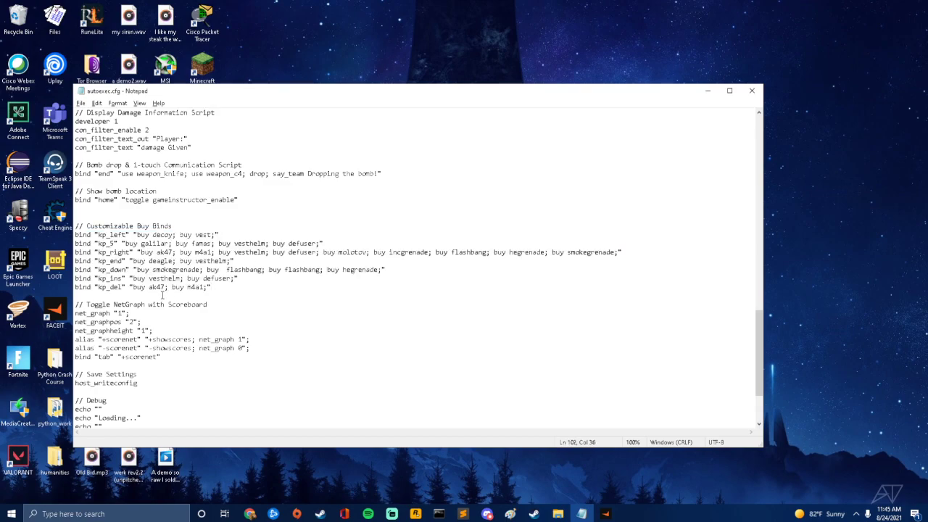
# - Examine the Toggle NetGraph with Scoreboard script, highlighting the whole block, the net_graph line, and the net_graphpos and net_graphheight lines
pyautogui.scroll(-2, 227, 311)
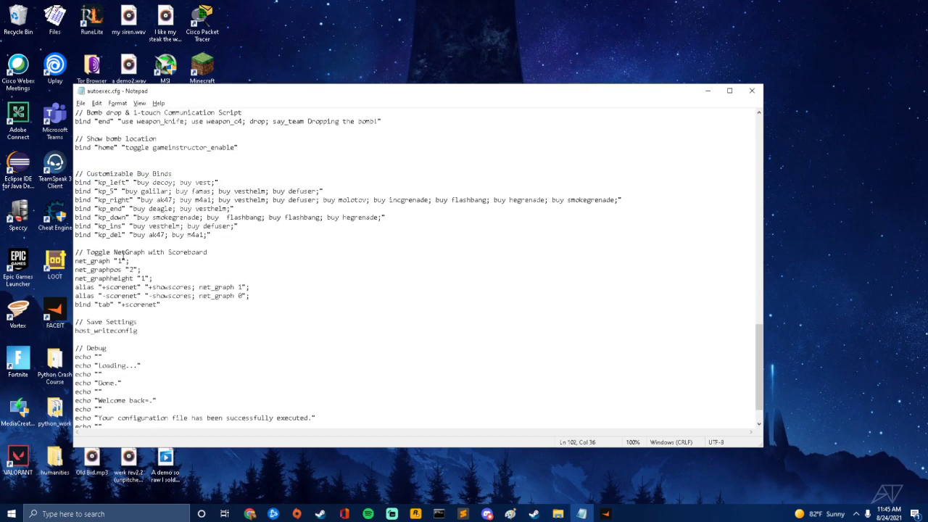
pyautogui.moveTo(109, 262); pyautogui.dragTo(257, 304)
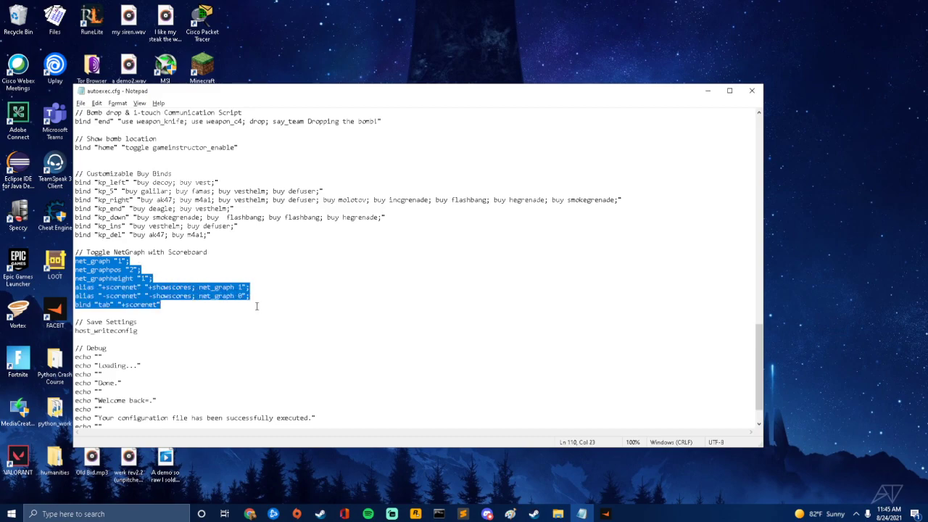
pyautogui.click(198, 308)
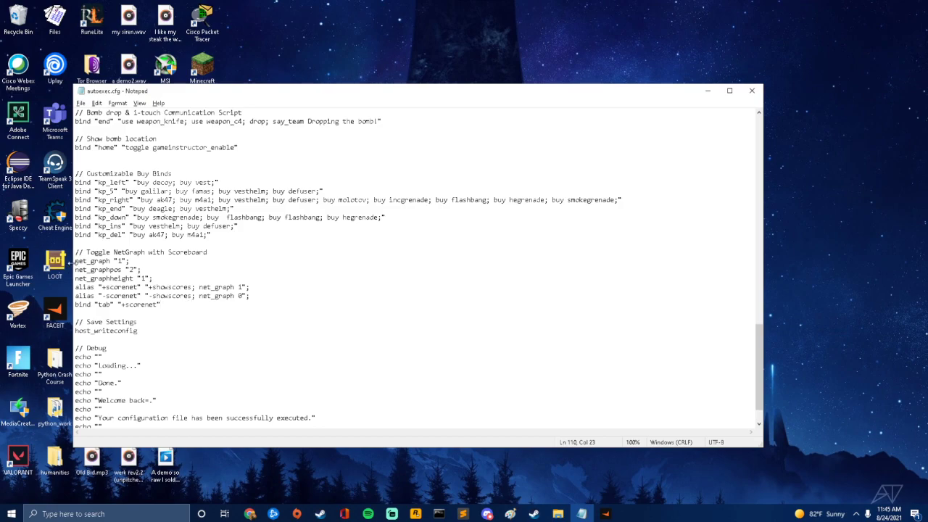
pyautogui.moveTo(74, 262); pyautogui.dragTo(132, 263)
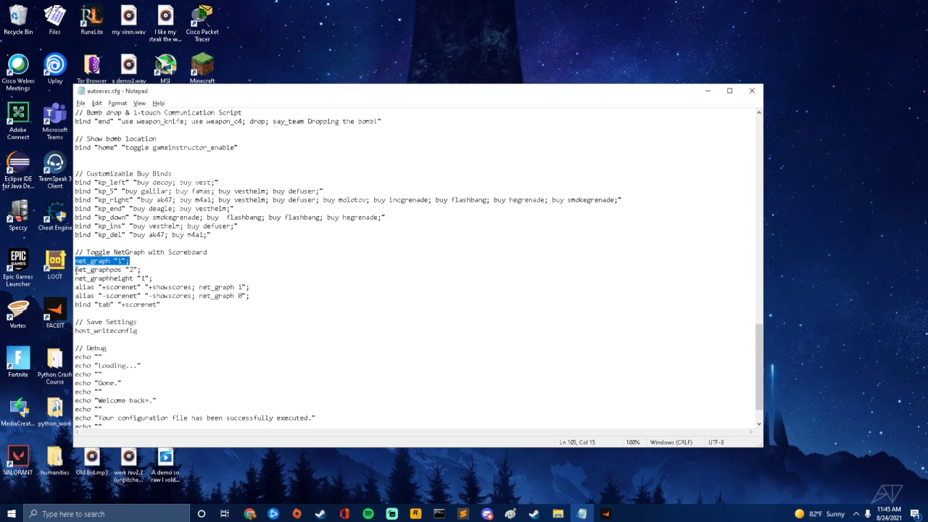
pyautogui.moveTo(74, 278)
pyautogui.mouseDown()
pyautogui.moveTo(162, 283)
pyautogui.moveTo(74, 279)
pyautogui.moveTo(74, 261)
pyautogui.moveTo(74, 270)
pyautogui.mouseUp()
pyautogui.click(165, 322)
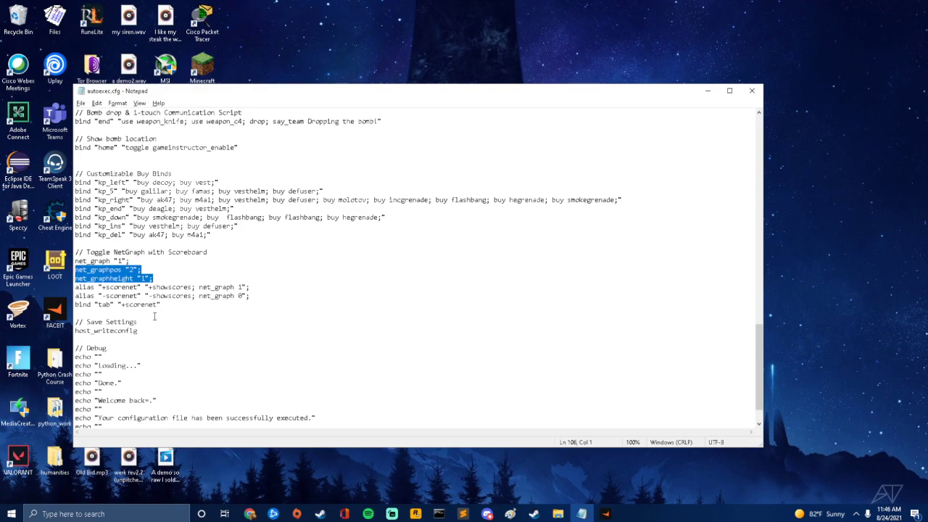
# - Review the host_writeconfig command under Save Settings and the first Debug echo lines up to "Done."
pyautogui.scroll(-2, 168, 303)
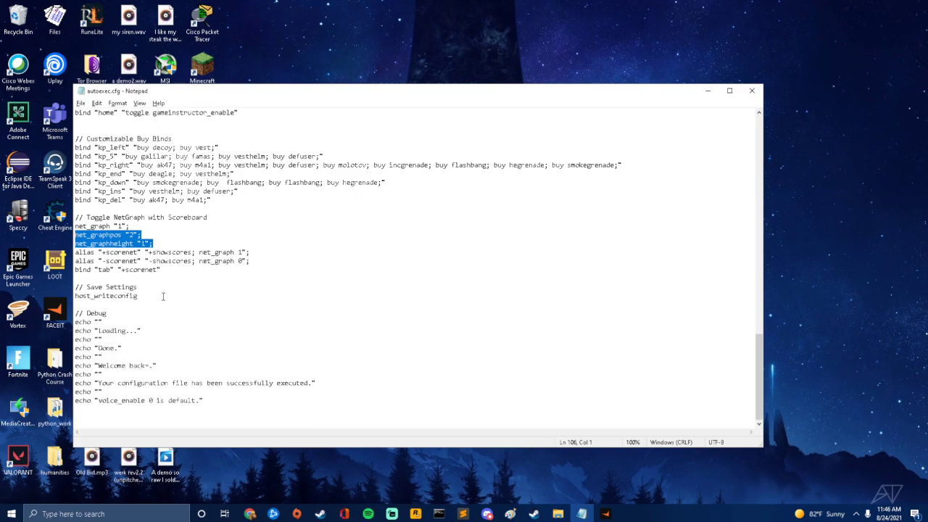
pyautogui.moveTo(153, 293); pyautogui.dragTo(74, 296)
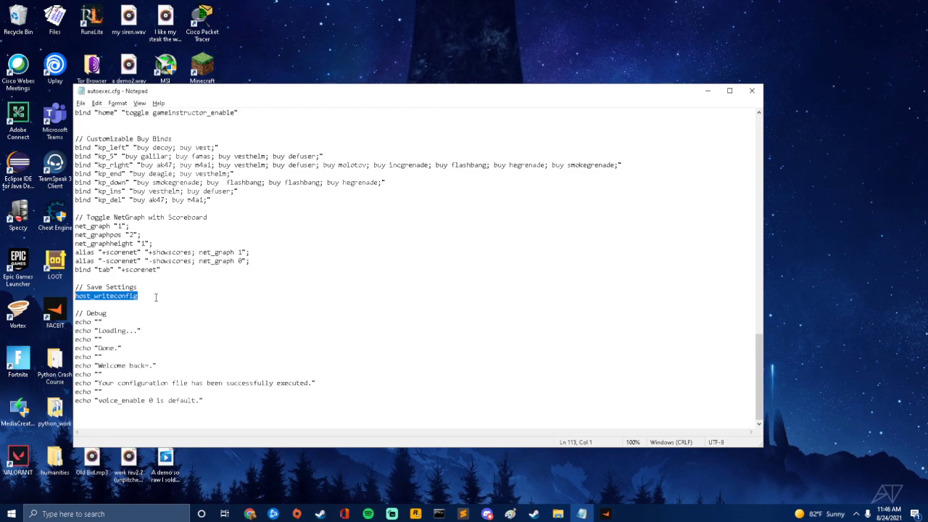
pyautogui.moveTo(76, 324); pyautogui.dragTo(104, 326)
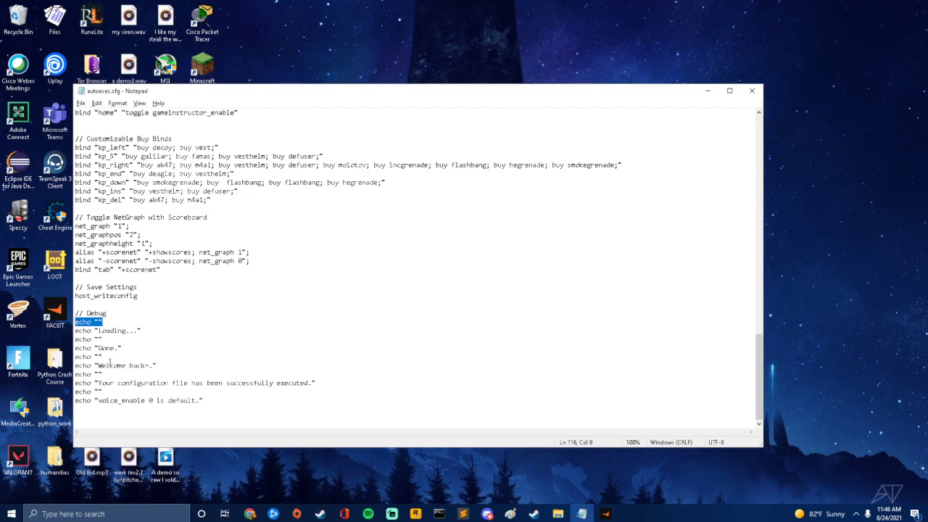
pyautogui.moveTo(75, 332); pyautogui.dragTo(150, 333)
pyautogui.moveTo(75, 340); pyautogui.dragTo(122, 348)
# - Correct the Debug greeting to read "Welcome back." by removing the stray equals sign, and save the file
pyautogui.click(149, 365)
pyautogui.press('BackSpace')
pyautogui.hotkey('ctrl', 's')
# - Review the last Debug echo lines, highlighting the configuration executed message and the voice_enable note, and return to the start of the file
pyautogui.moveTo(329, 387); pyautogui.dragTo(76, 388)
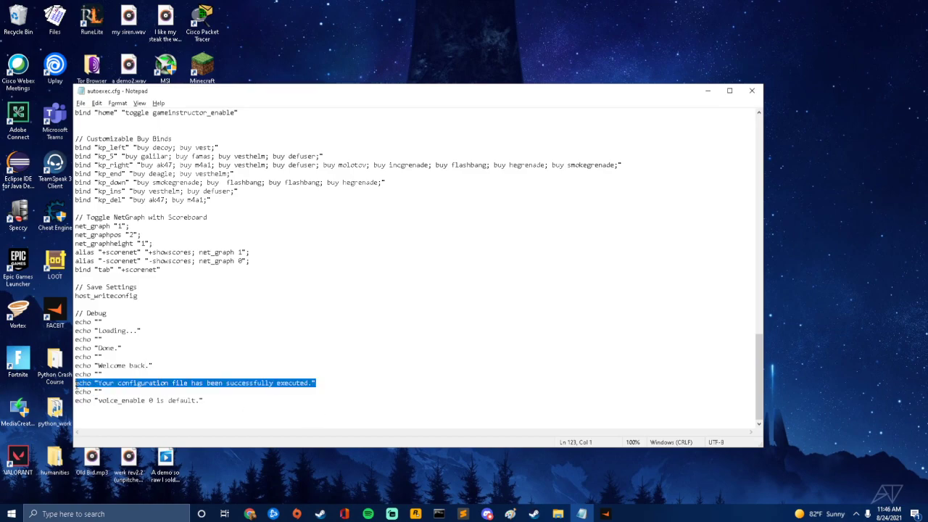
pyautogui.moveTo(220, 403); pyautogui.dragTo(95, 401)
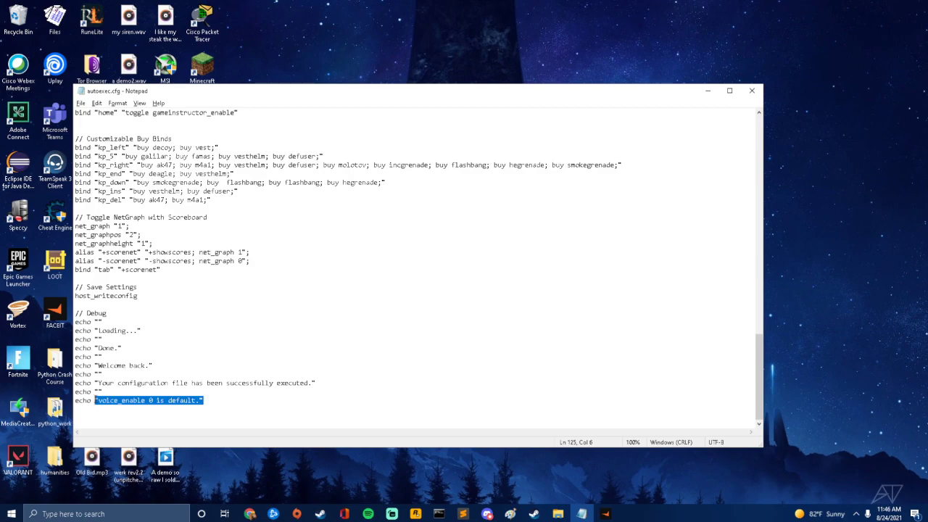
pyautogui.click(213, 396)
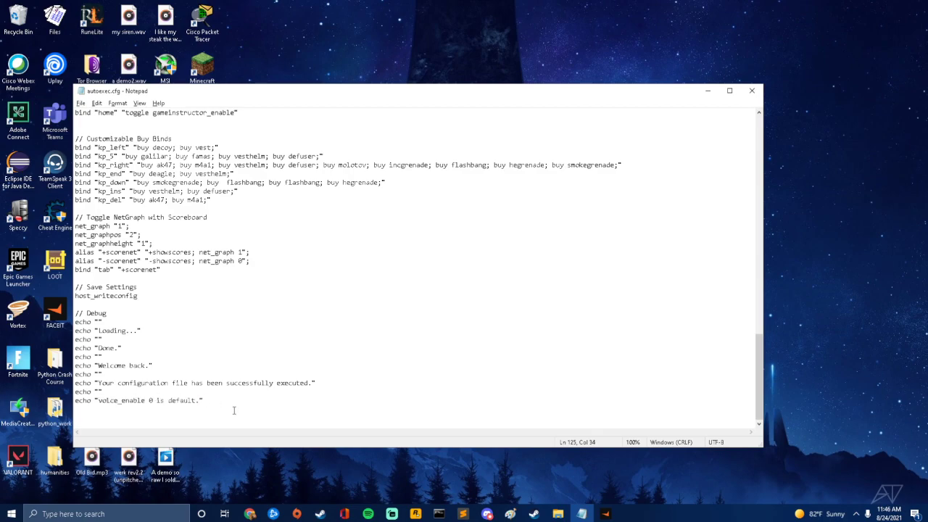
pyautogui.scroll(11, 232, 410)
pyautogui.scroll(15, 235, 409)
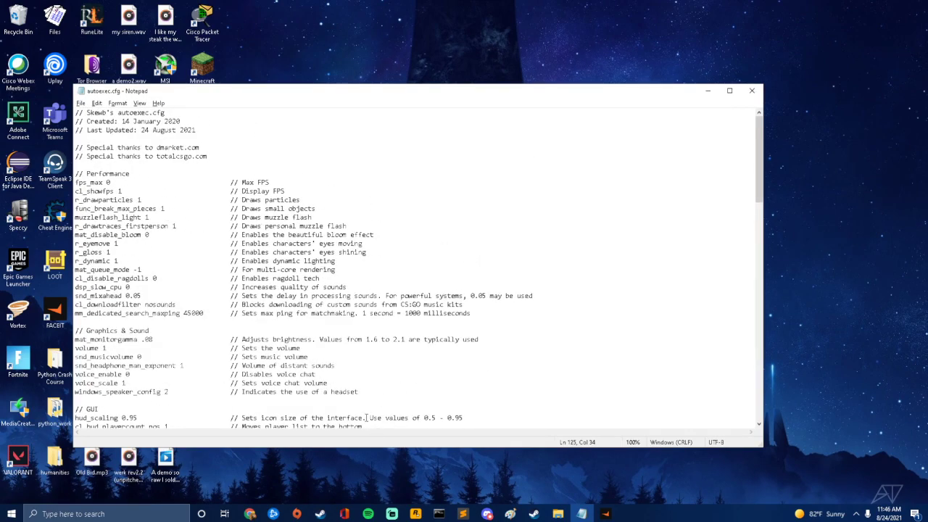
# - Switch to Steam and launch Counter-Strike: Global Offensive from the game library
pyautogui.click(534, 513)
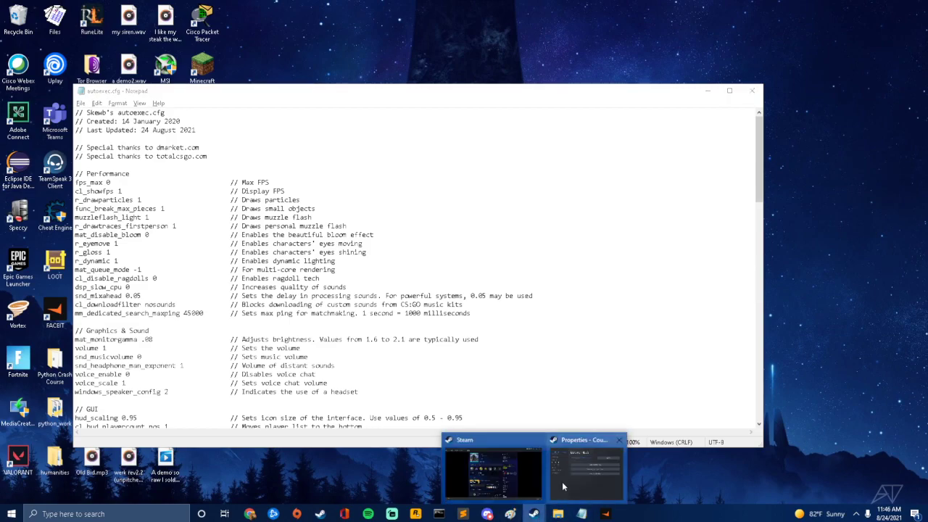
pyautogui.click(518, 480)
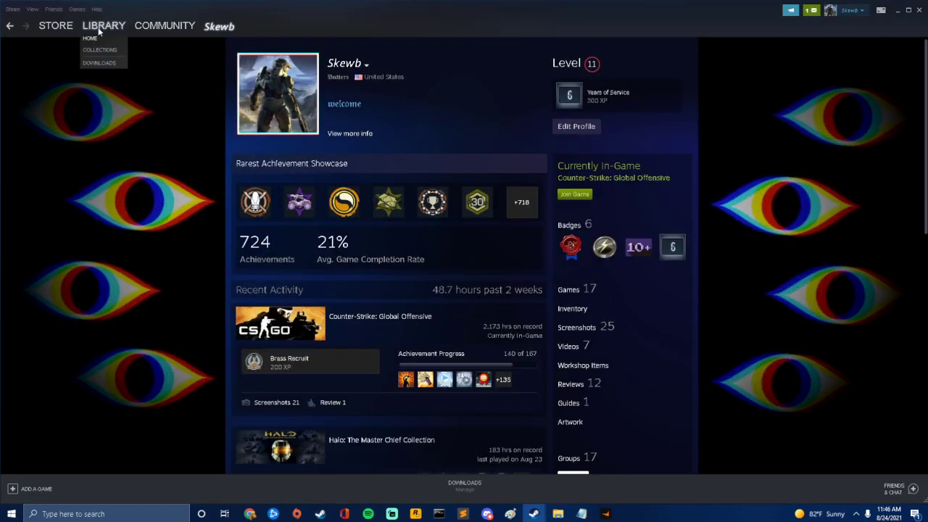
pyautogui.click(94, 41)
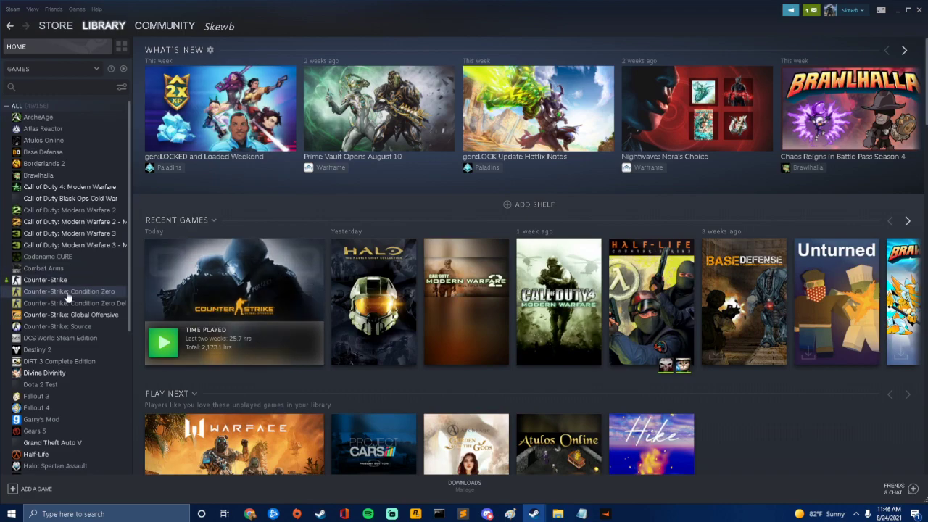
pyautogui.click(91, 315)
pyautogui.click(192, 210)
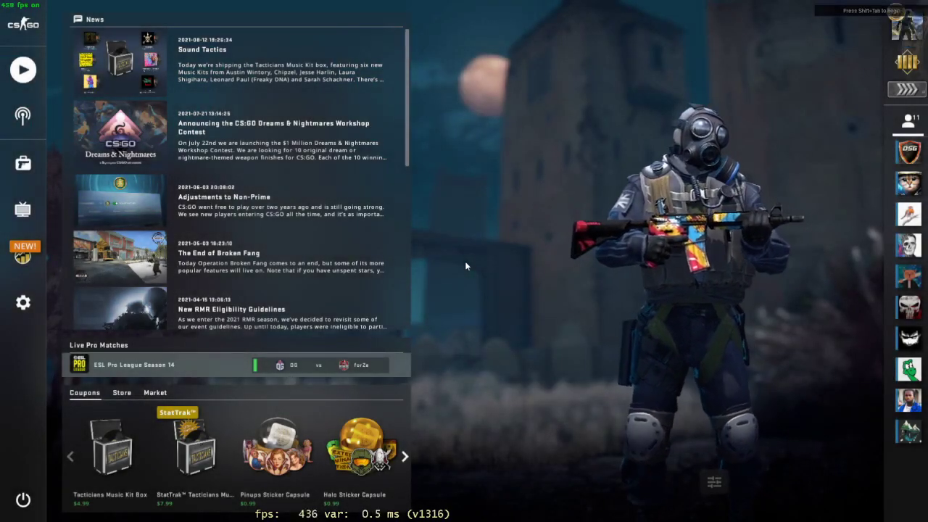
# - Find and highlight the autoexec's Debug echo messages in the game's developer console, and close the console
pyautogui.press('`')
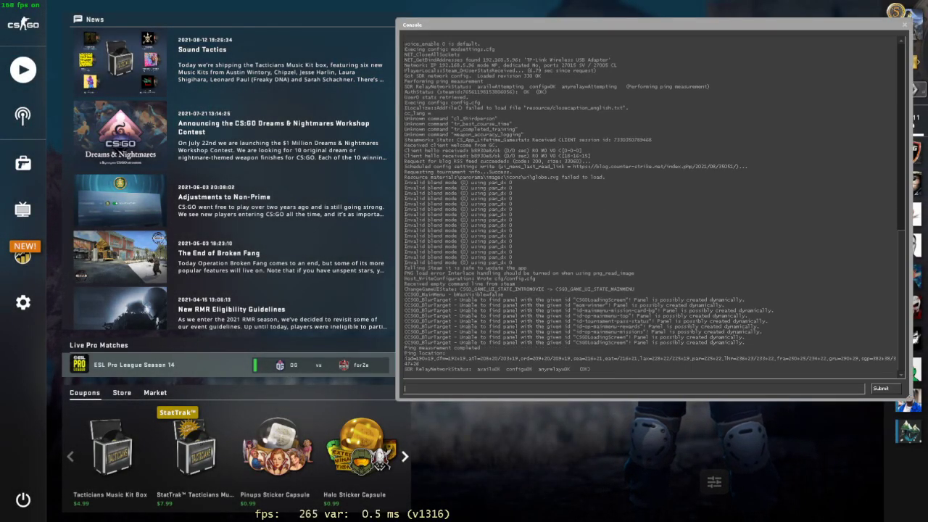
pyautogui.moveTo(597, 370)
pyautogui.mouseDown()
pyautogui.moveTo(436, 188)
pyautogui.moveTo(408, 42)
pyautogui.moveTo(561, 342)
pyautogui.moveTo(605, 375)
pyautogui.mouseUp()
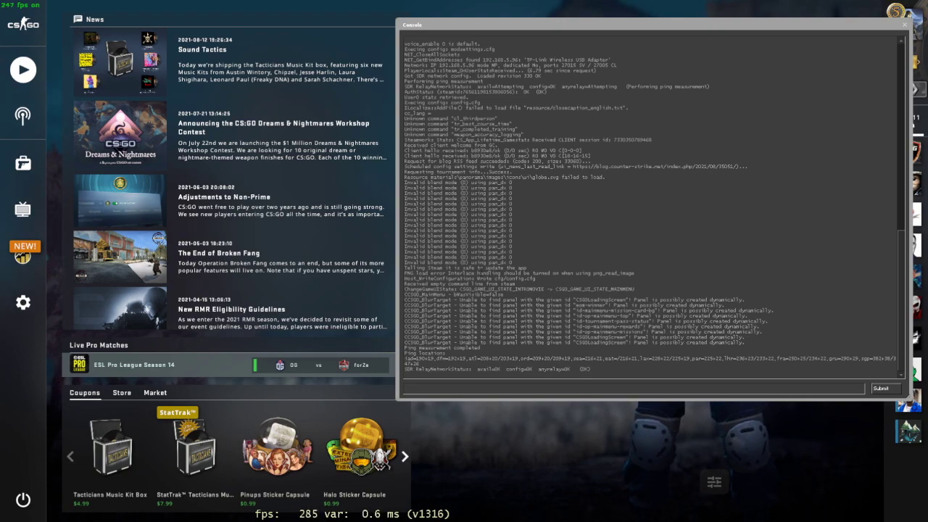
pyautogui.moveTo(617, 364); pyautogui.dragTo(541, 358)
pyautogui.scroll(9, 522, 319)
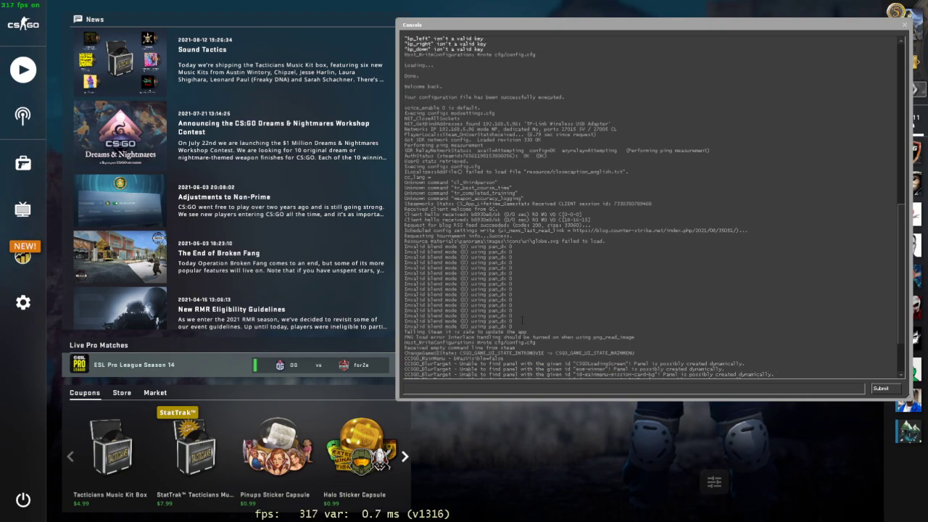
pyautogui.scroll(5, 522, 320)
pyautogui.moveTo(404, 223); pyautogui.dragTo(572, 269)
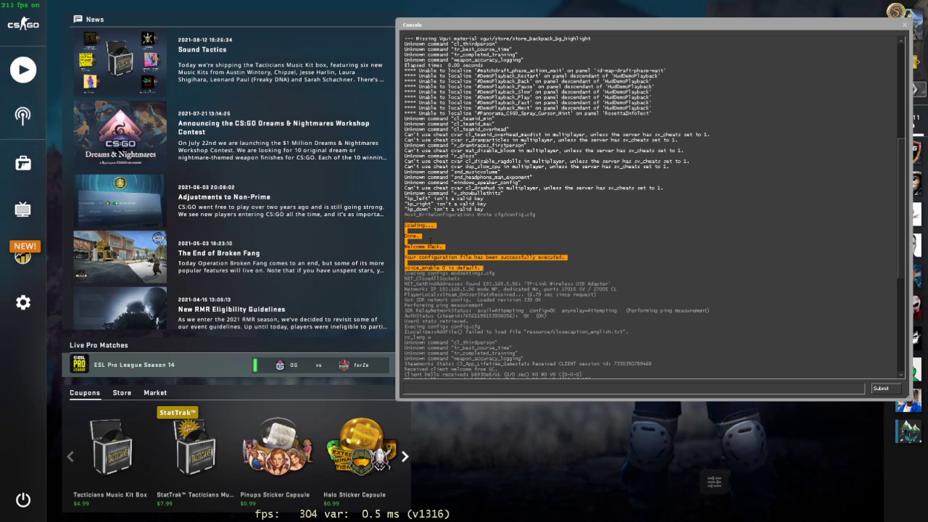
pyautogui.click(686, 146)
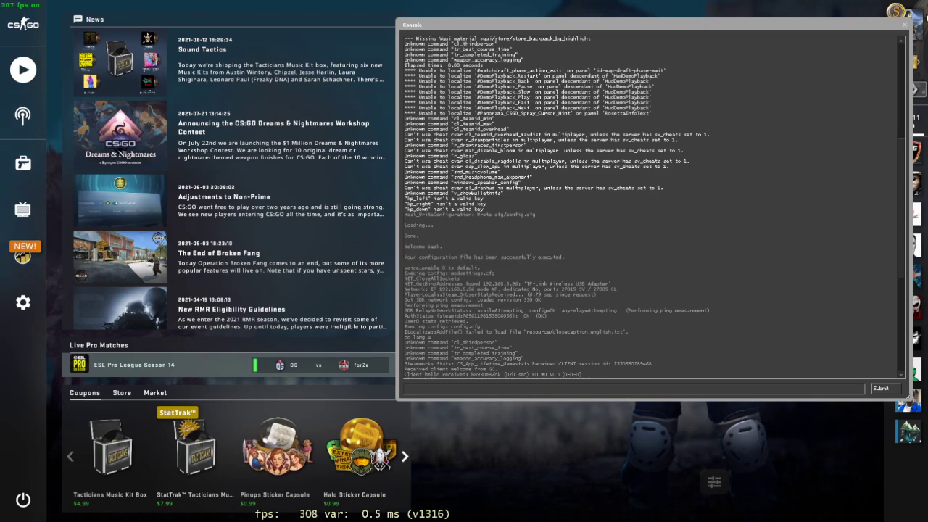
pyautogui.click(904, 23)
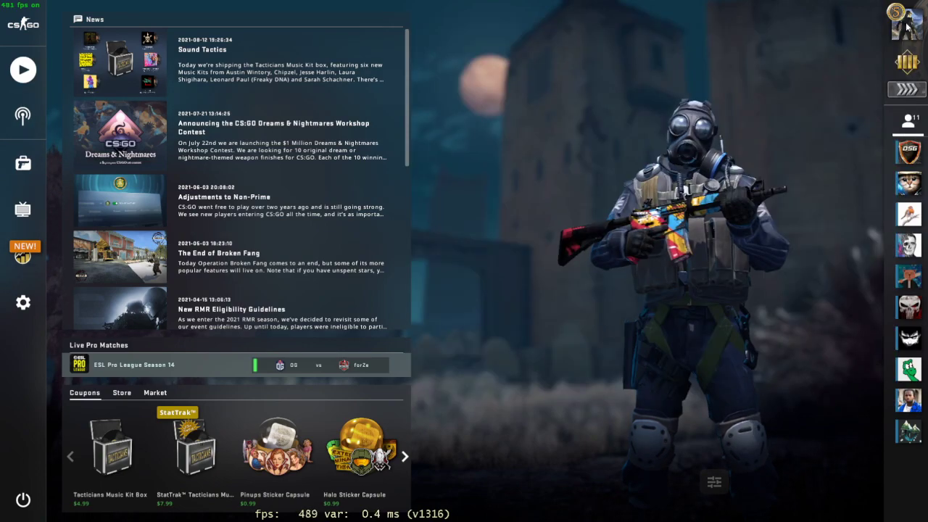
# - Start the workshop map training_aim_csgo2 and join the game
pyautogui.click(23, 70)
pyautogui.click(145, 64)
pyautogui.click(109, 149)
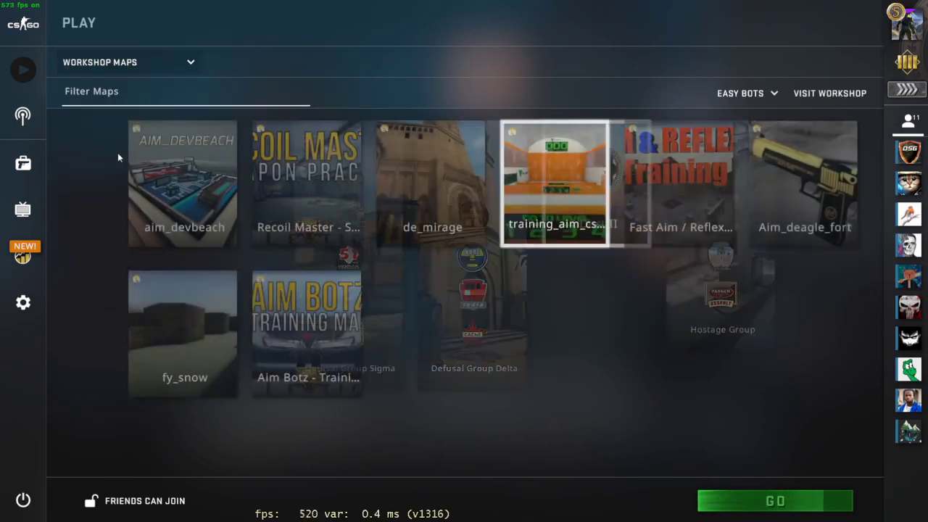
pyautogui.click(513, 194)
pyautogui.click(775, 501)
pyautogui.click(533, 312)
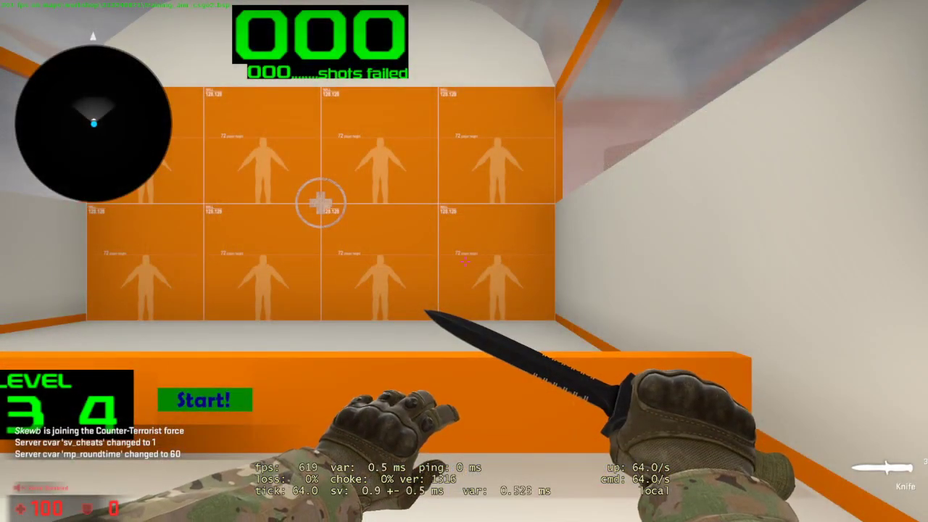
# - Check the net graph by showing the scoreboard, and equip a USP-S from the weapons wall
pyautogui.press('Tab')
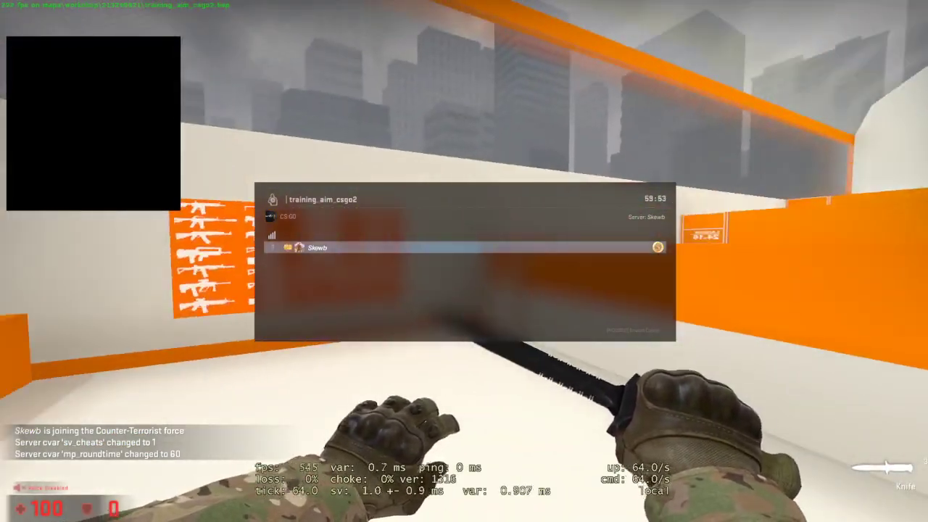
pyautogui.press('w')
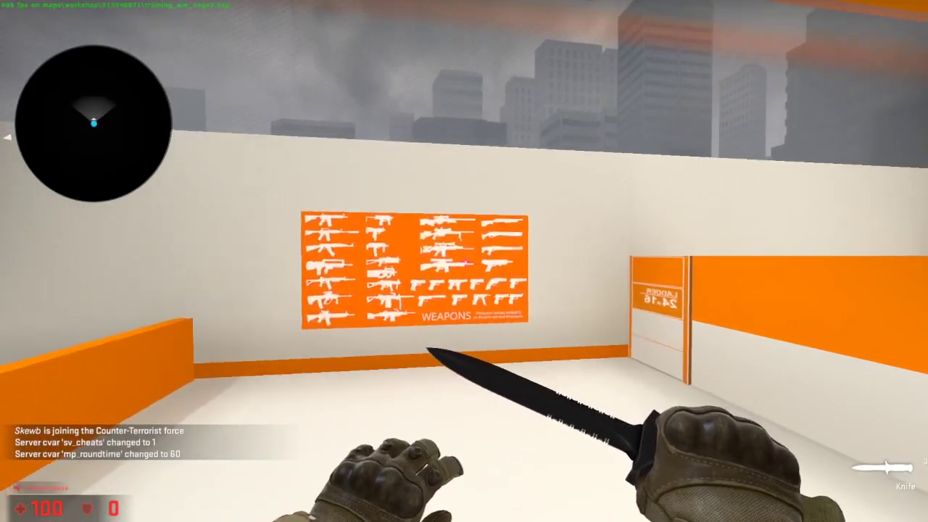
pyautogui.press('e')
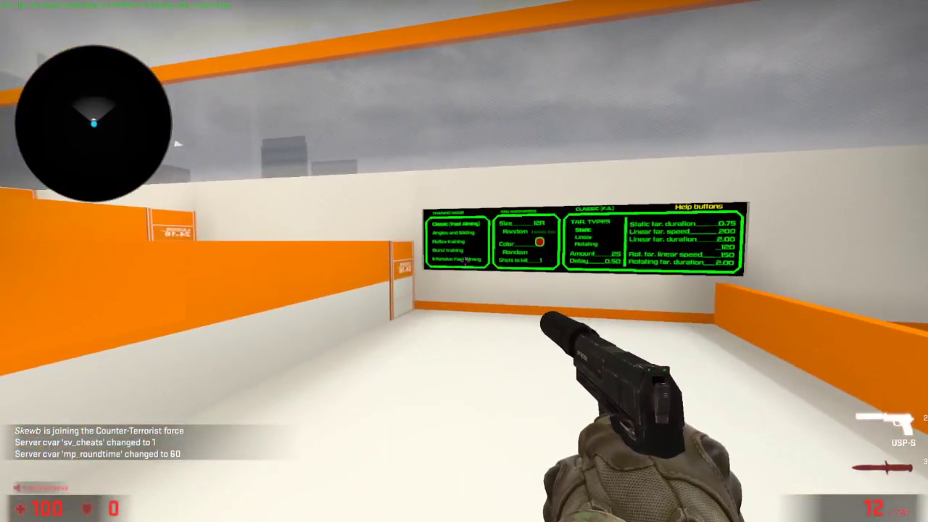
# - Set the map's training mode to Intensive Fast Aiming and go to level 3
pyautogui.click(465, 261)
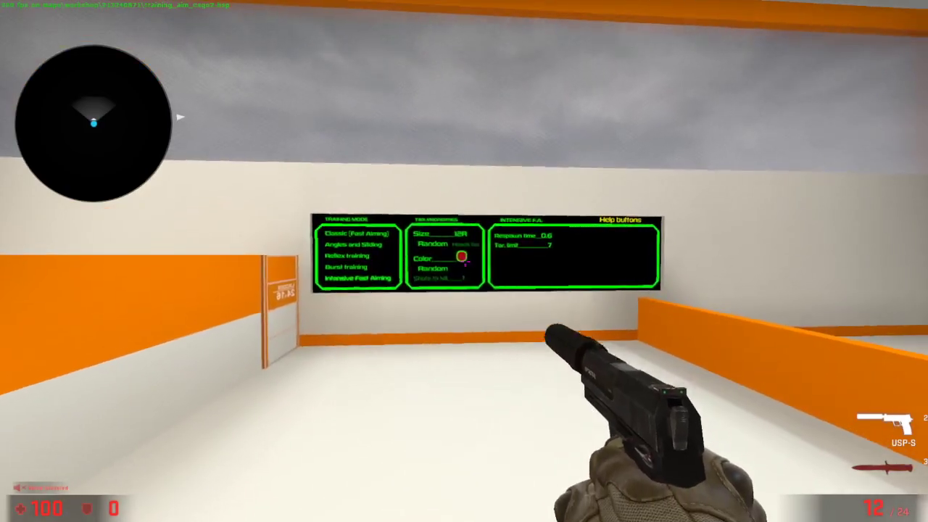
pyautogui.click(465, 261)
pyautogui.click(464, 261)
pyautogui.click(464, 261)
pyautogui.click(464, 261)
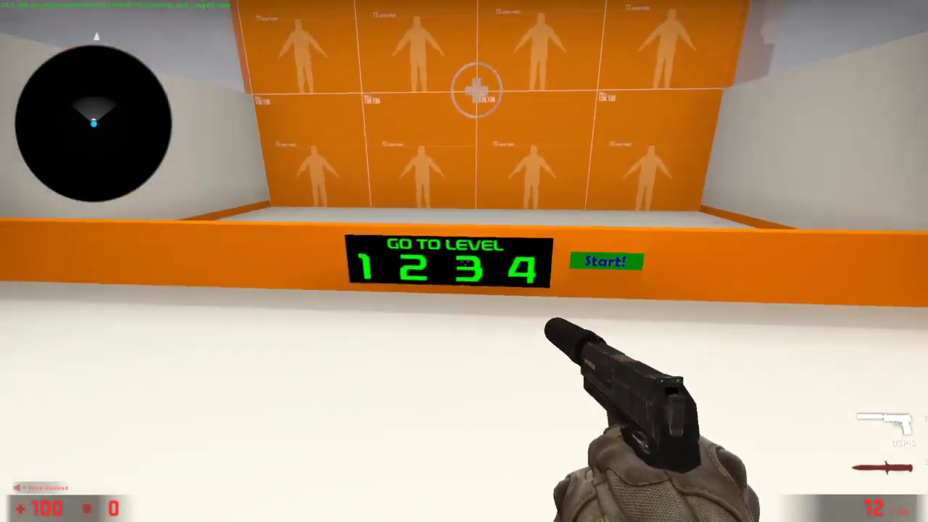
pyautogui.click(464, 261)
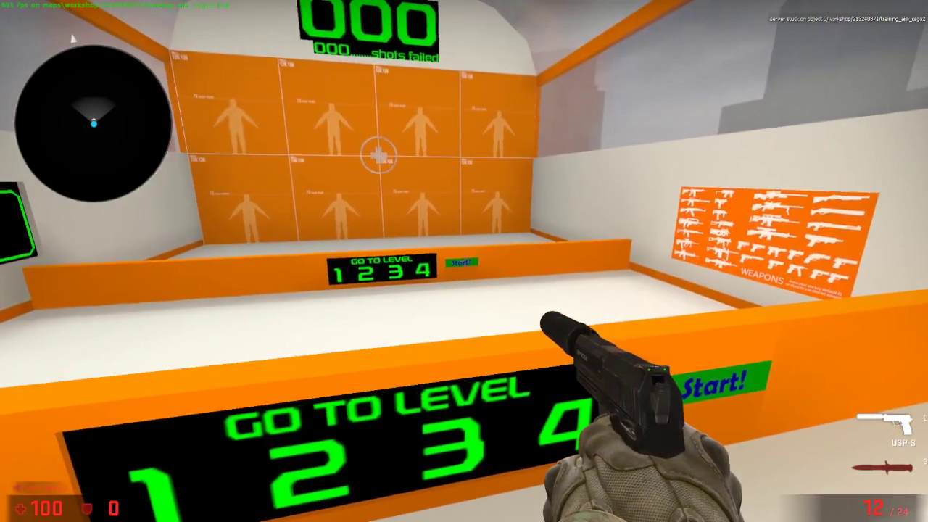
pyautogui.click(464, 261)
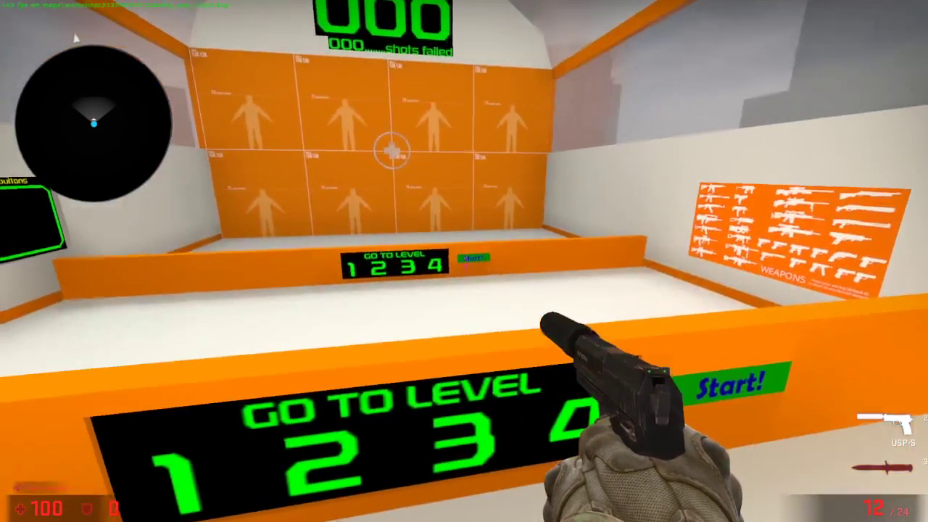
# - Run a round of the Intensive Fast Aiming exercise, shooting the black targets on the wall with the USP-S, and stop it
pyautogui.click(464, 261)
pyautogui.press('s')
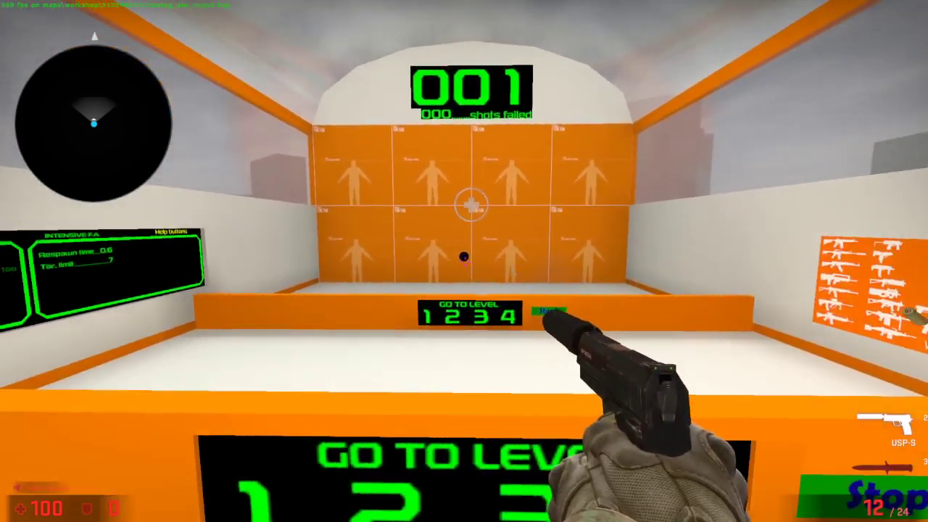
pyautogui.click(464, 261)
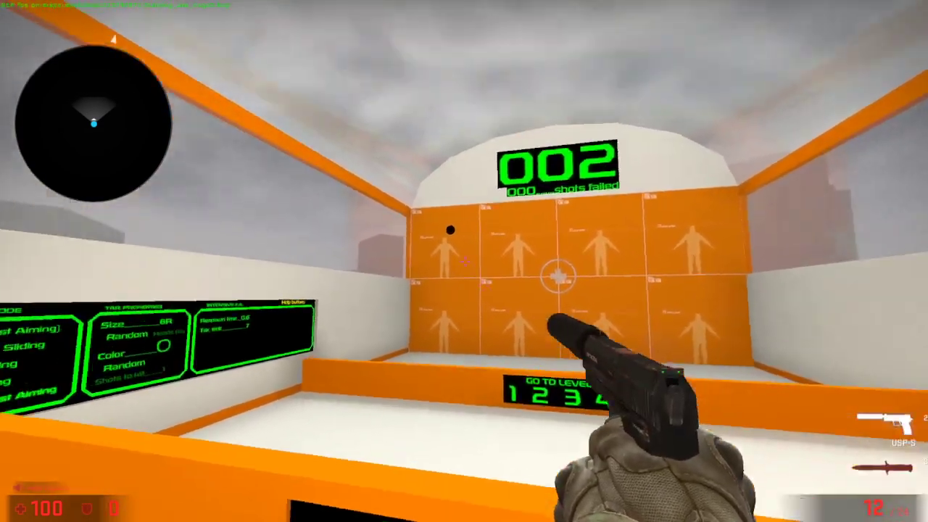
pyautogui.click(464, 261)
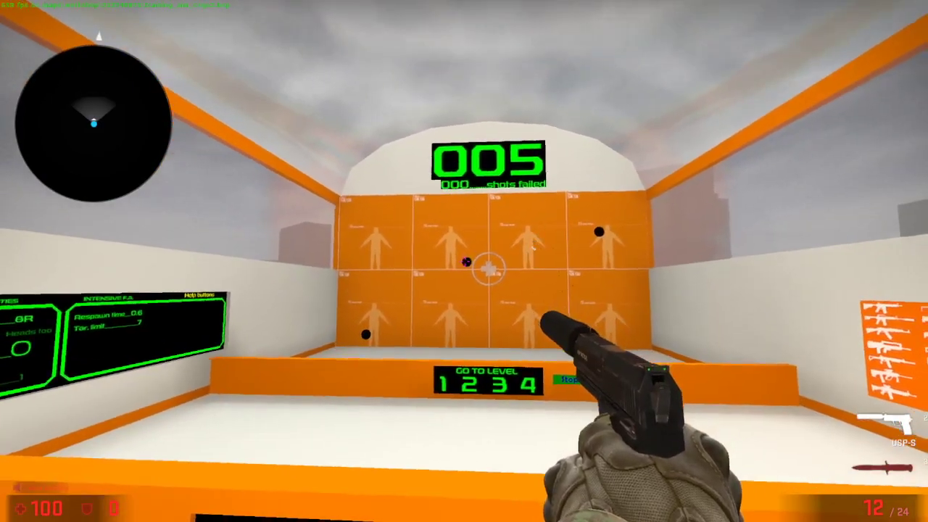
pyautogui.click(464, 262)
pyautogui.click(464, 261)
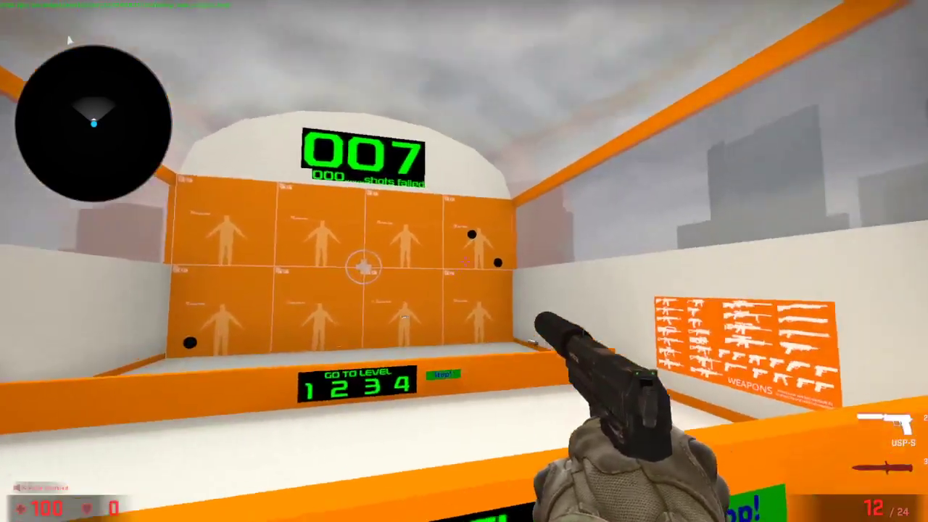
pyautogui.click(464, 261)
pyautogui.click(465, 261)
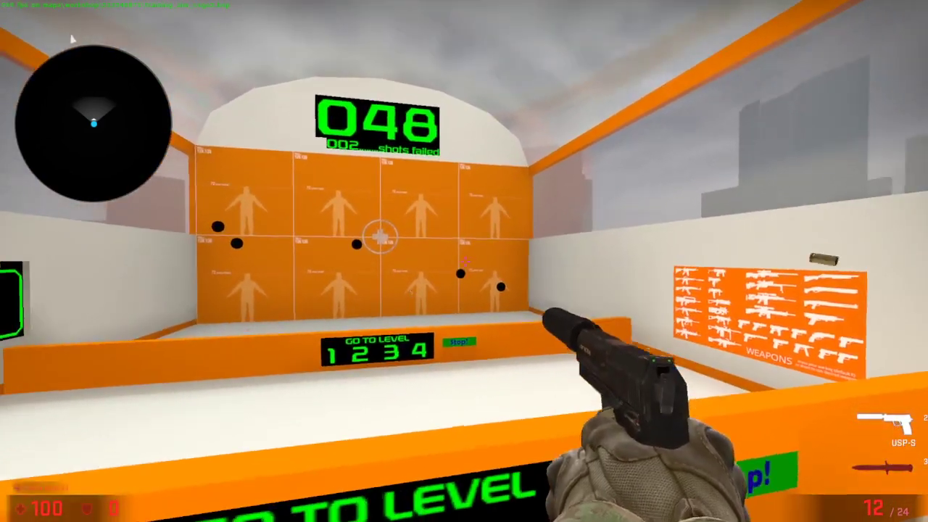
pyautogui.click(464, 261)
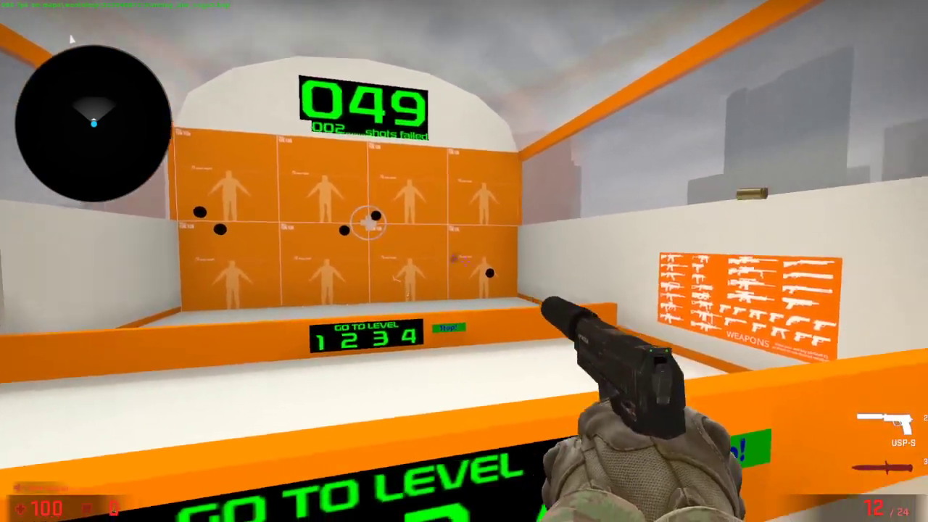
pyautogui.click(464, 261)
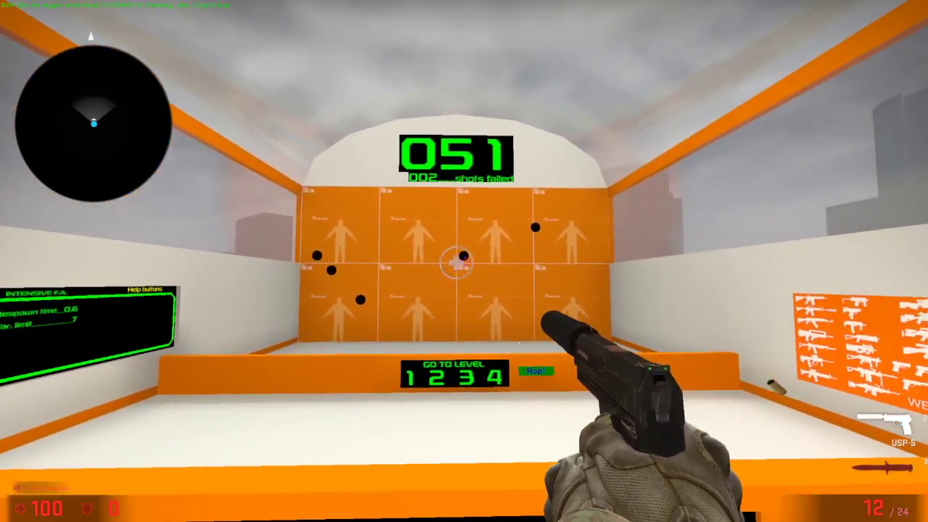
pyautogui.click(464, 261)
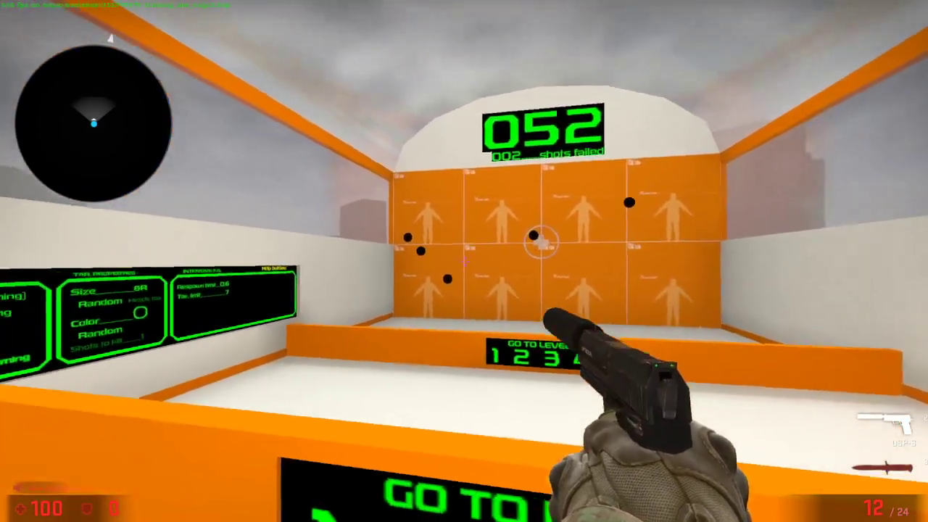
pyautogui.click(464, 261)
pyautogui.click(464, 261)
pyautogui.click(465, 261)
pyautogui.click(464, 261)
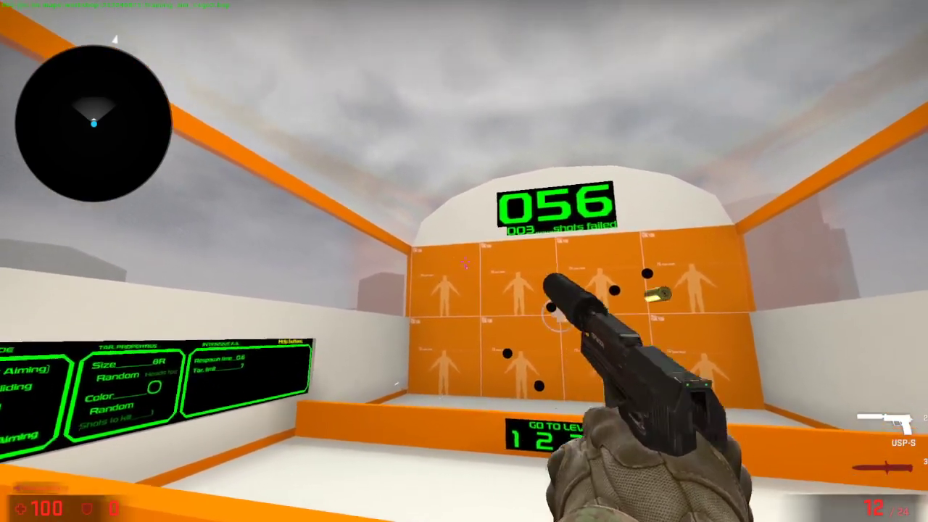
pyautogui.click(464, 261)
pyautogui.click(464, 261)
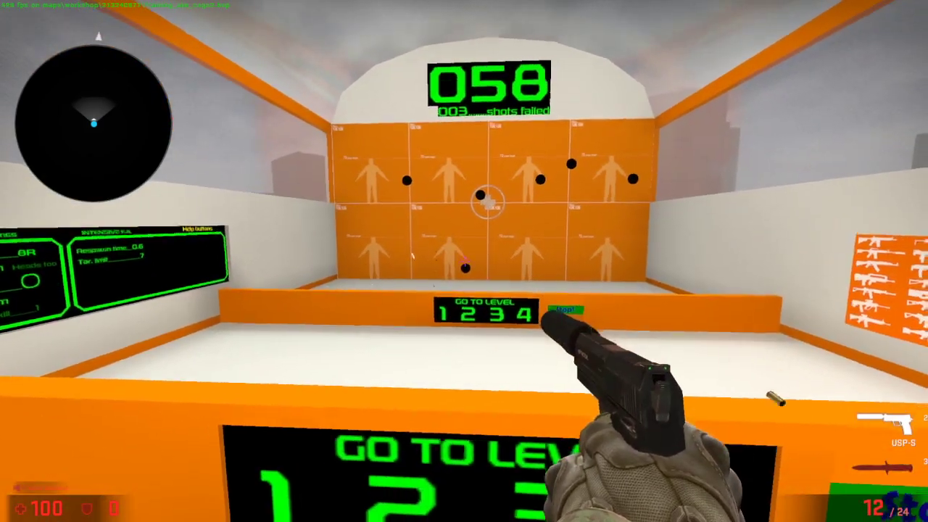
pyautogui.click(464, 261)
pyautogui.click(465, 261)
pyautogui.click(464, 261)
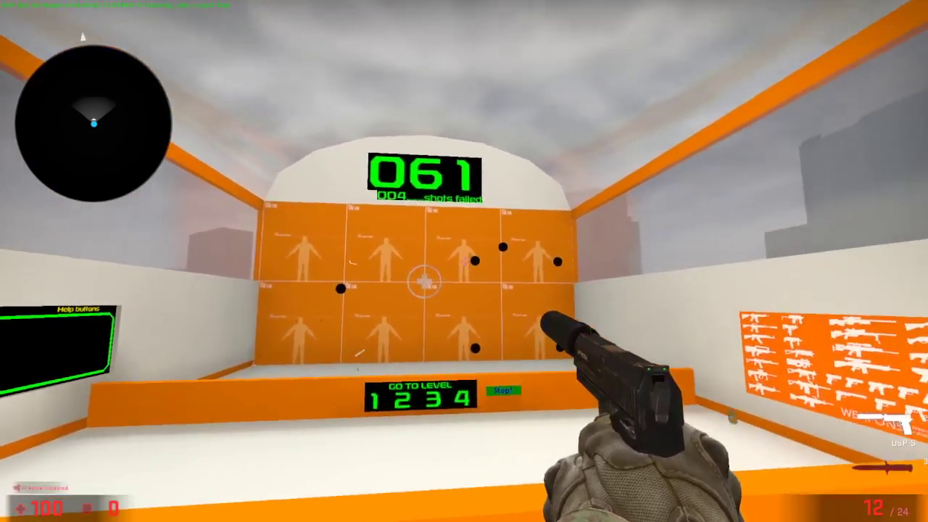
pyautogui.click(464, 261)
pyautogui.click(465, 261)
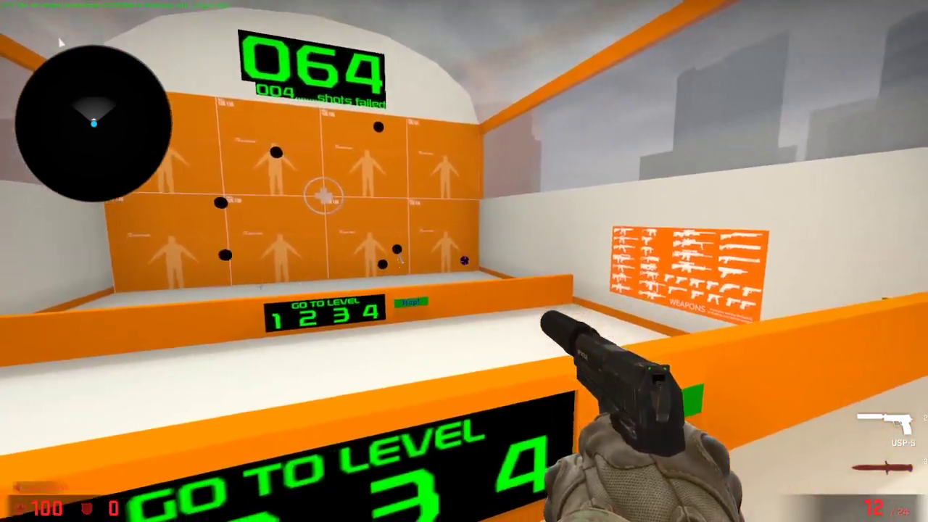
pyautogui.click(464, 261)
pyautogui.click(464, 261)
pyautogui.click(464, 261)
pyautogui.click(464, 261)
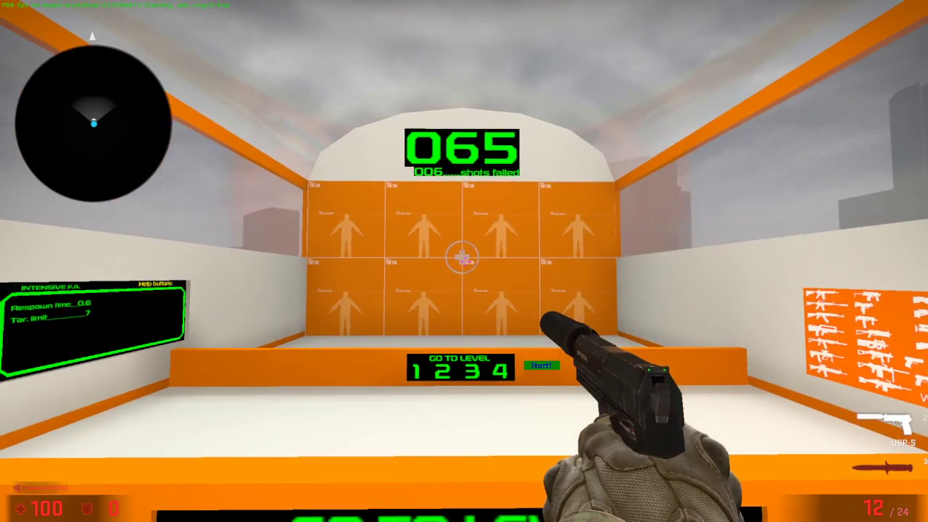
# - Leave the training map and exit the game by running the disconnect and quit commands in the developer console
pyautogui.press('w')
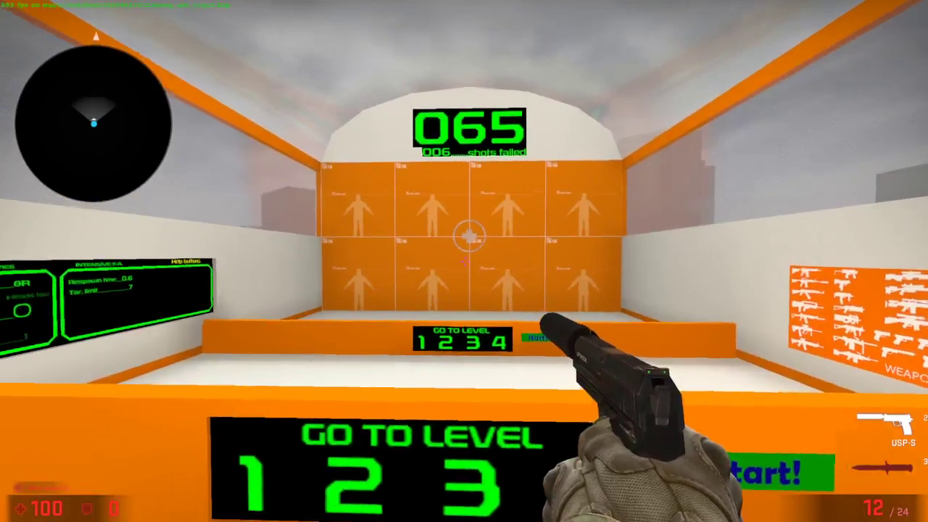
pyautogui.press('`')
pyautogui.write('di')
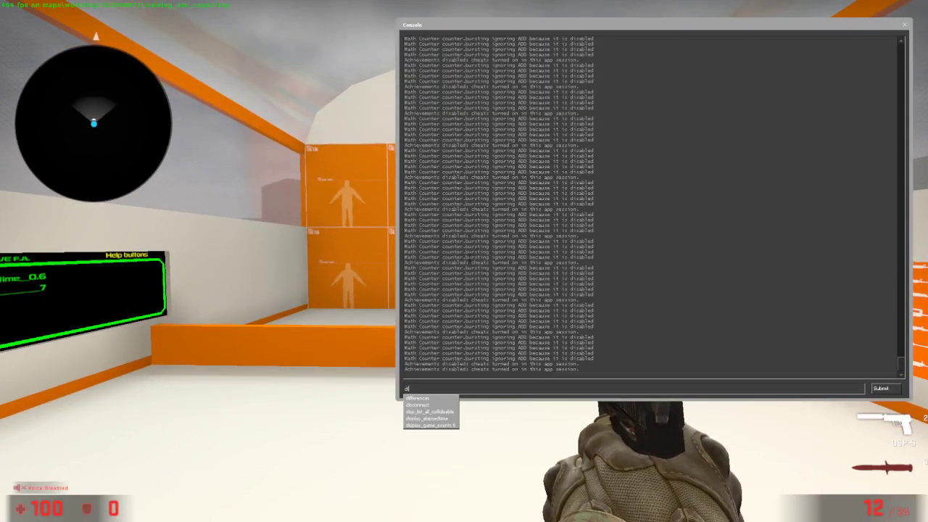
pyautogui.write('sconnect')
pyautogui.press('Return')
pyautogui.write('quit')
pyautogui.press('Return')
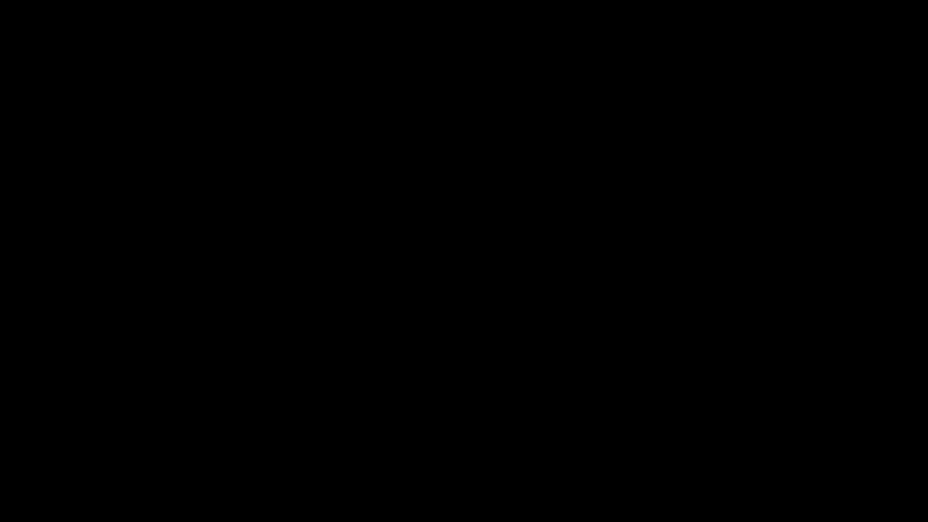